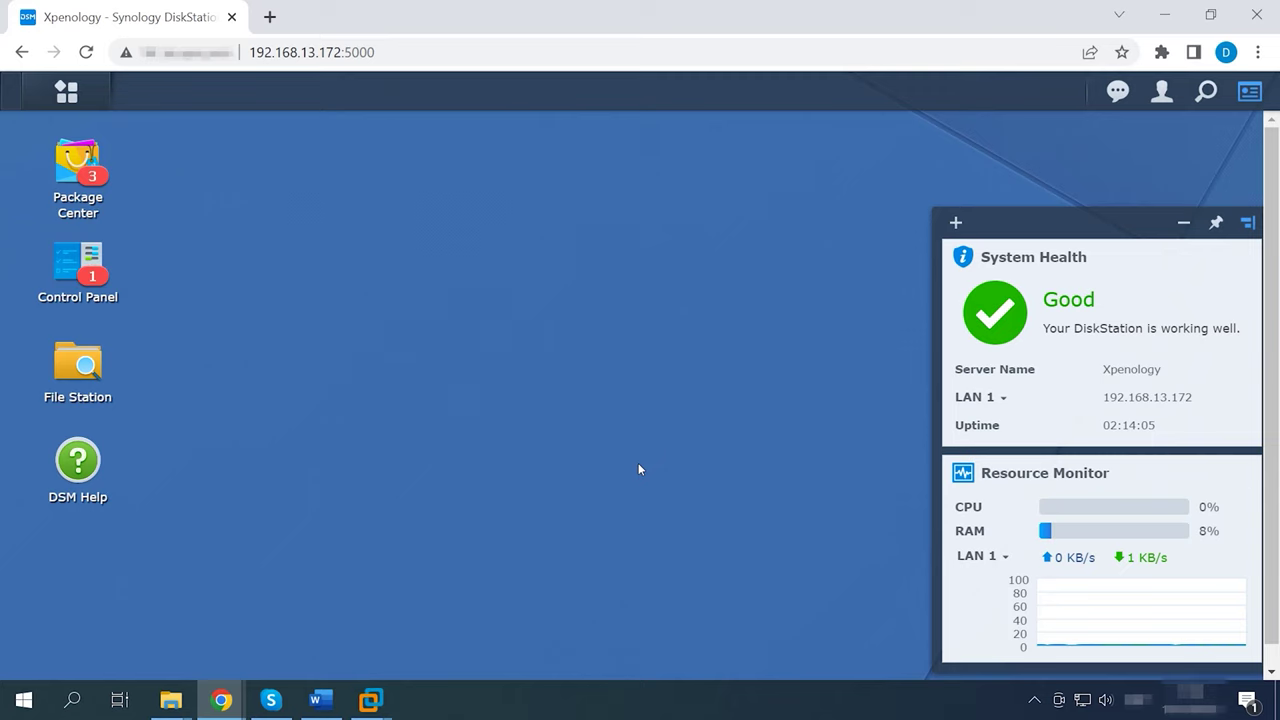
In Storage Manager, add disk 6 to the RAID 5 Storage Pool 1, accept erasing its data, and apply the expansion.
{"action": "left_click", "coordinate": [65, 96]}
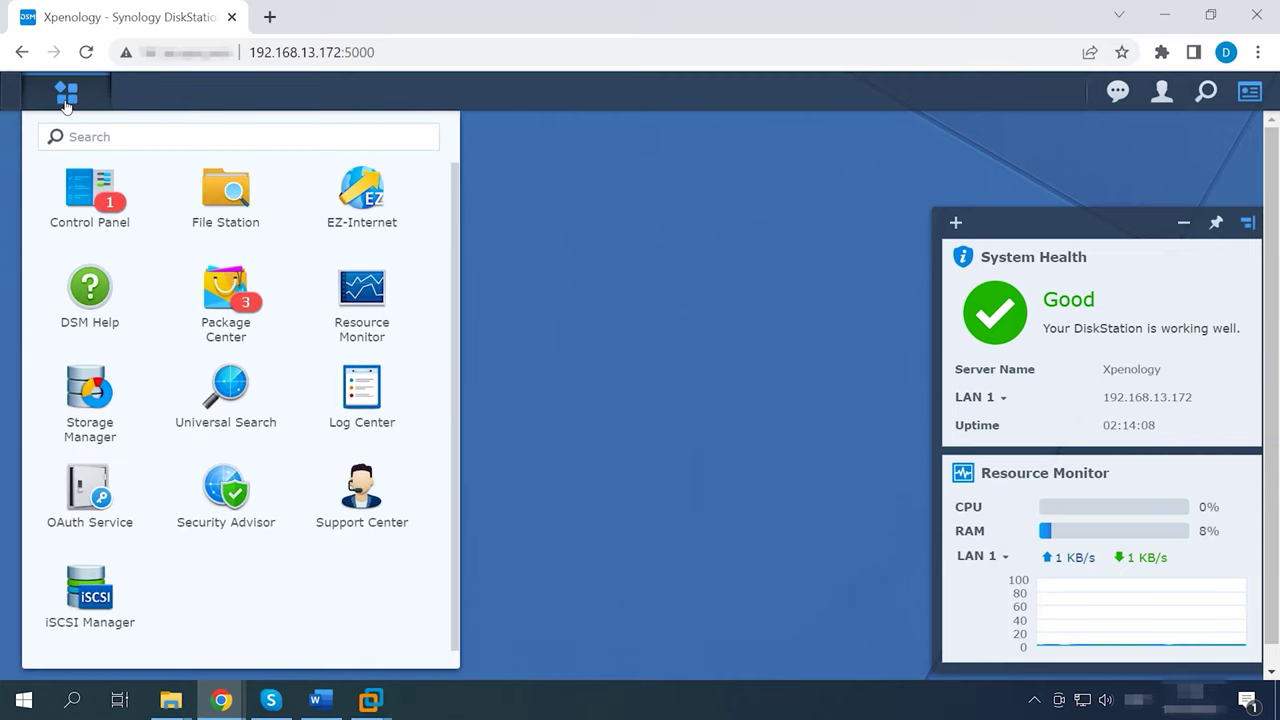
{"action": "left_click", "coordinate": [100, 443]}
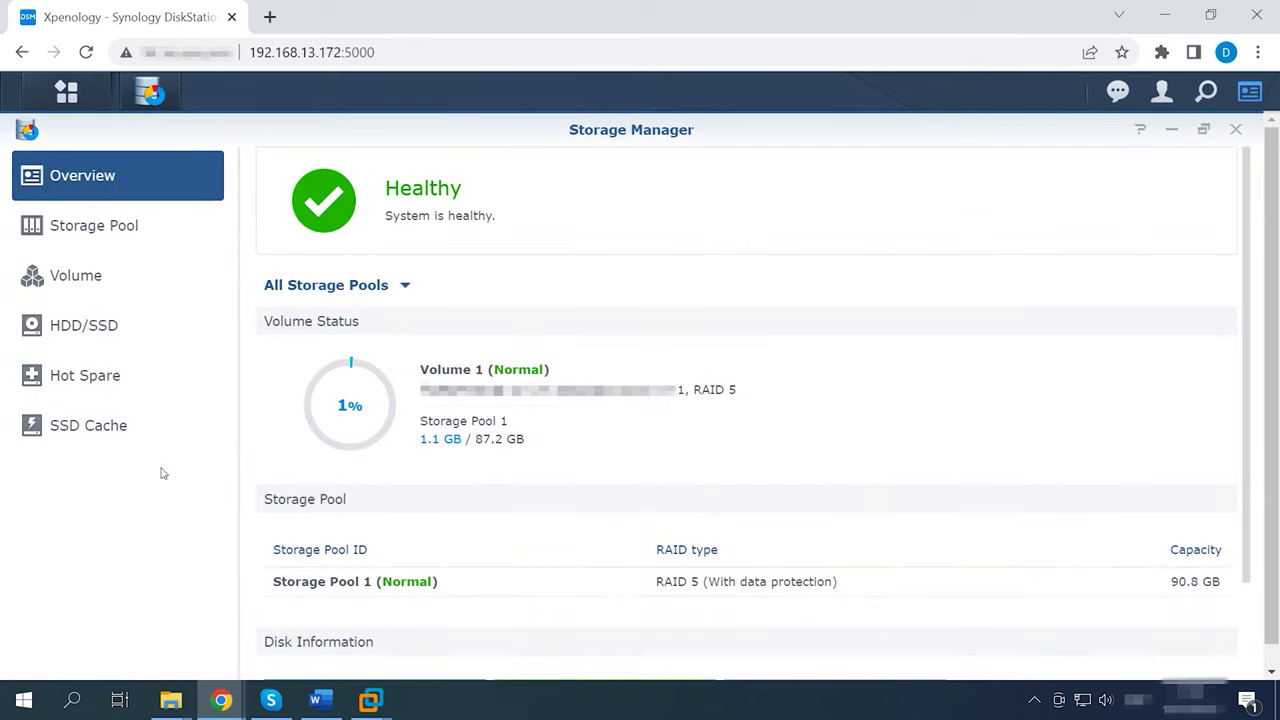
{"action": "left_click", "coordinate": [106, 244]}
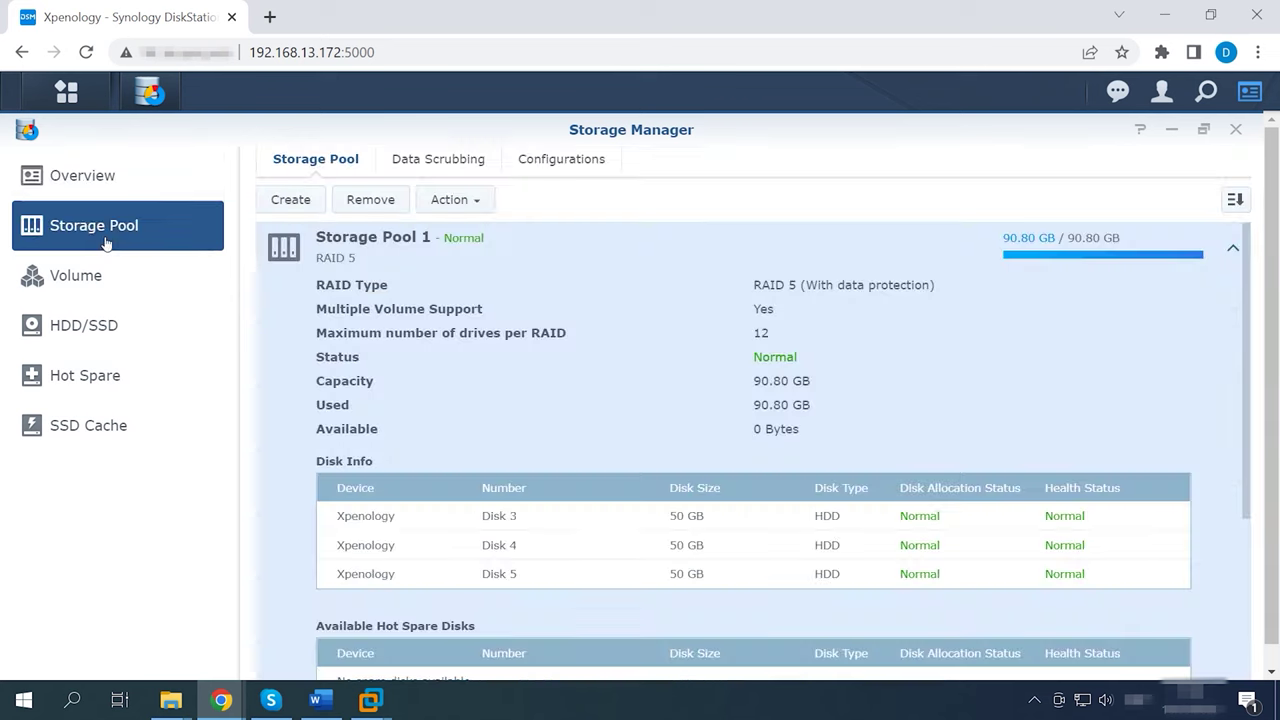
{"action": "left_click", "coordinate": [477, 205]}
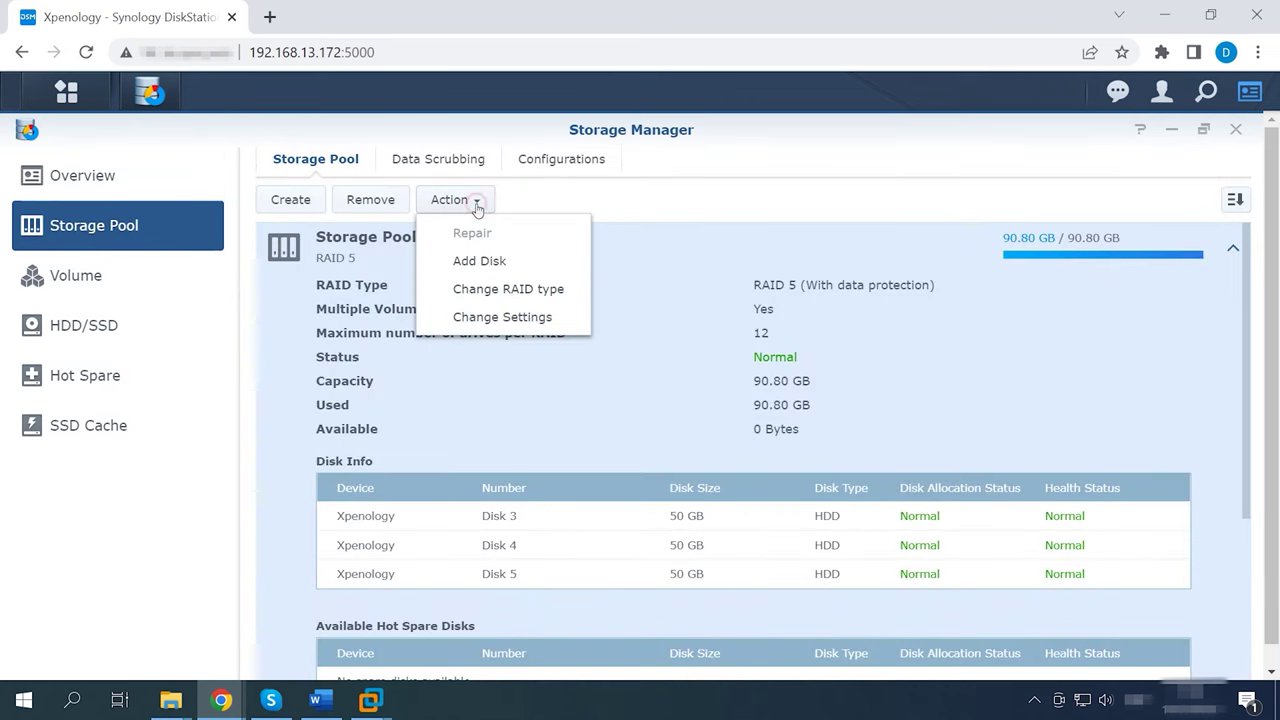
{"action": "left_click", "coordinate": [493, 272]}
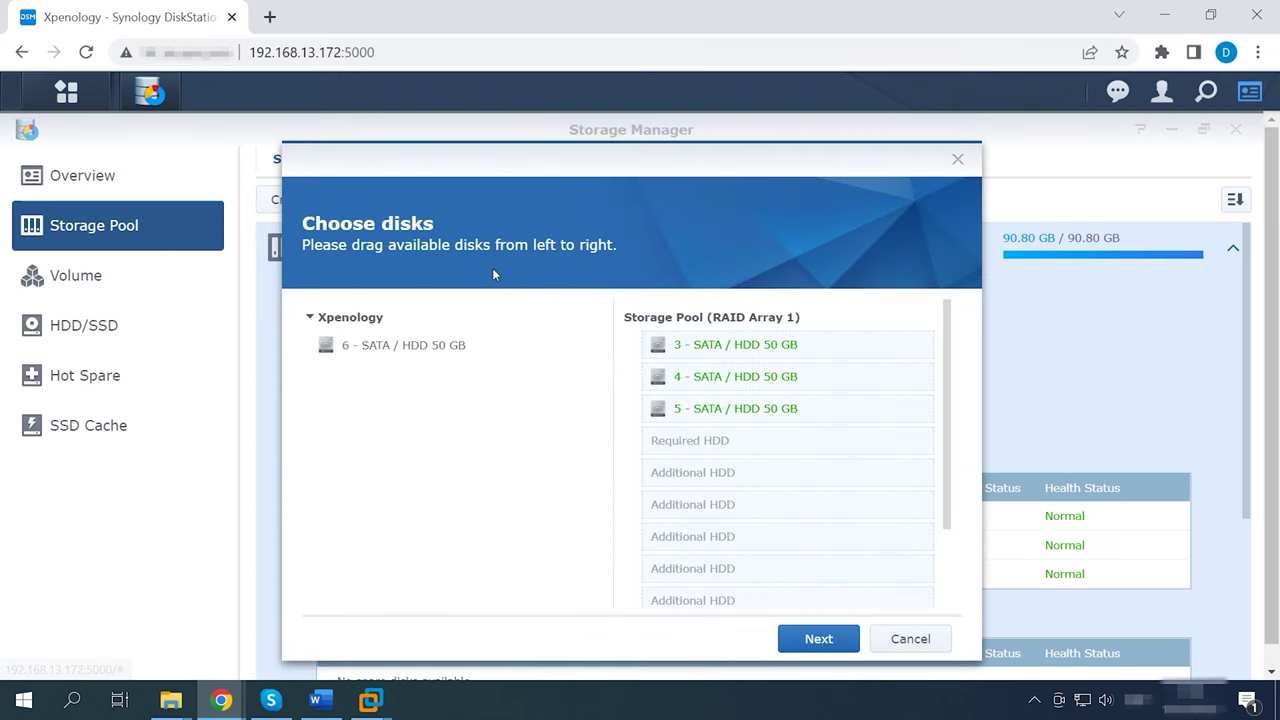
{"action": "left_click", "coordinate": [405, 352]}
{"action": "left_click_drag", "start_coordinate": [402, 347], "coordinate": [668, 440]}
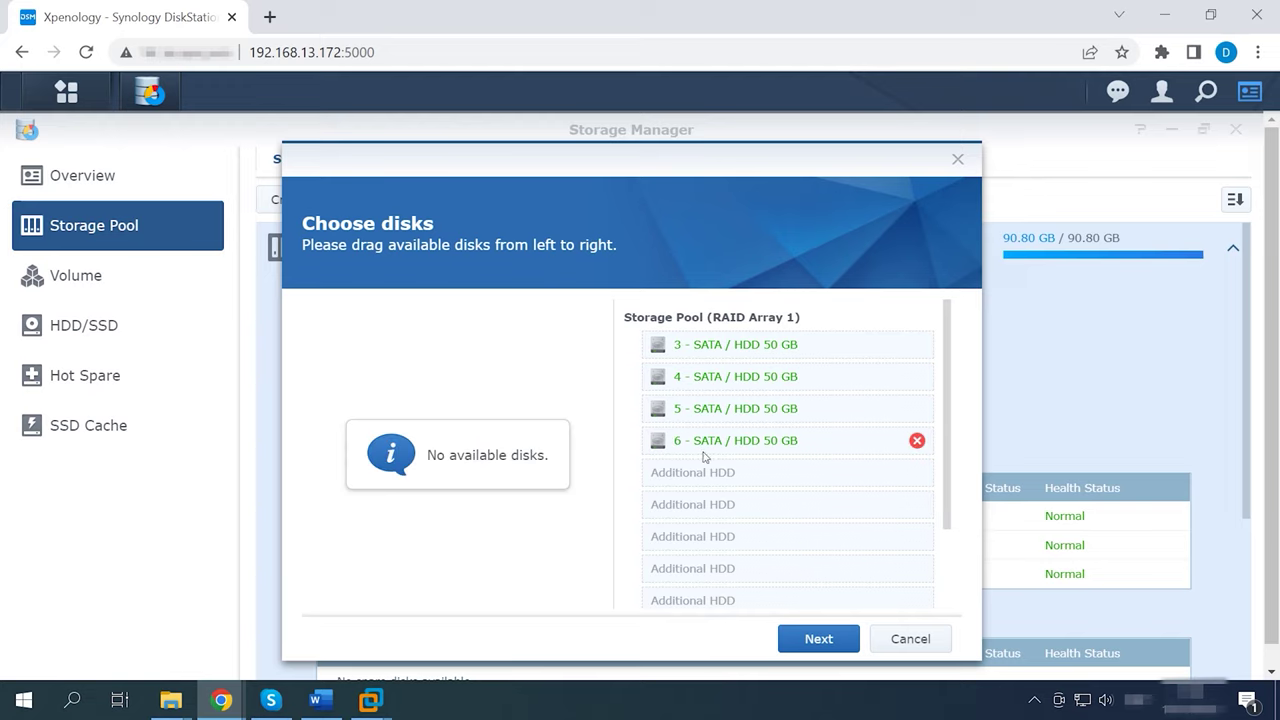
{"action": "left_click", "coordinate": [818, 639]}
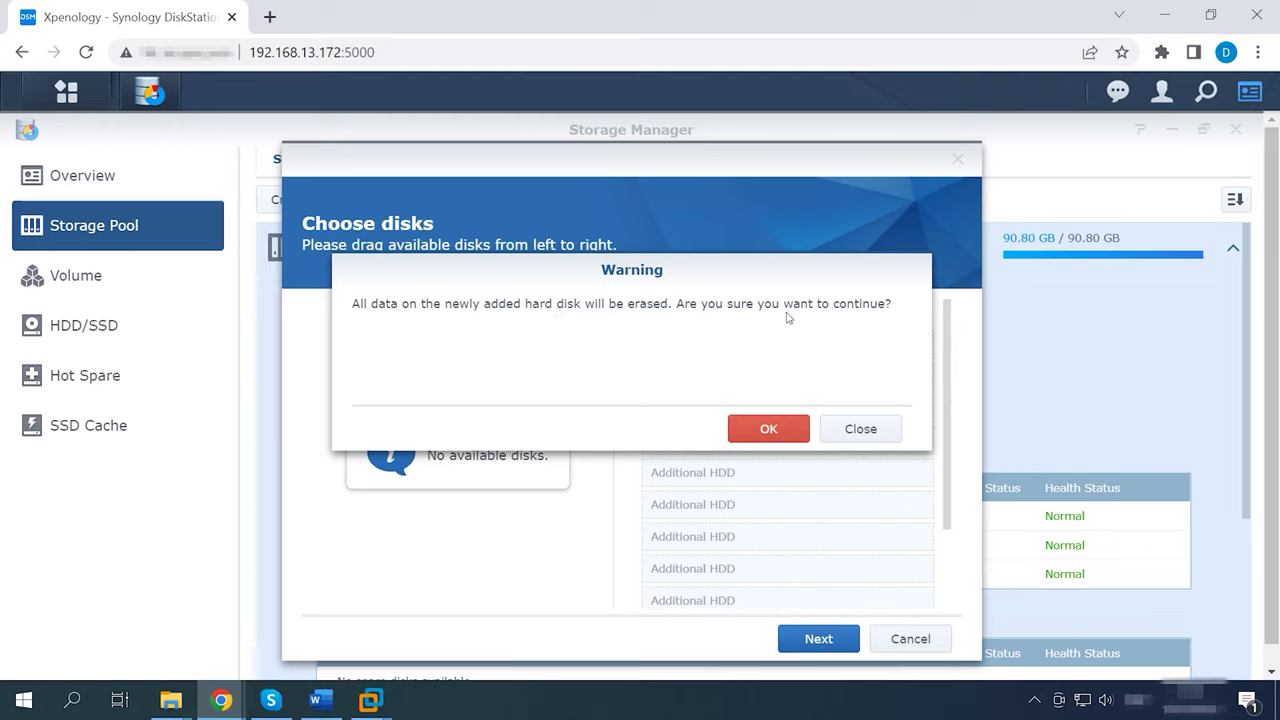
{"action": "left_click", "coordinate": [785, 436]}
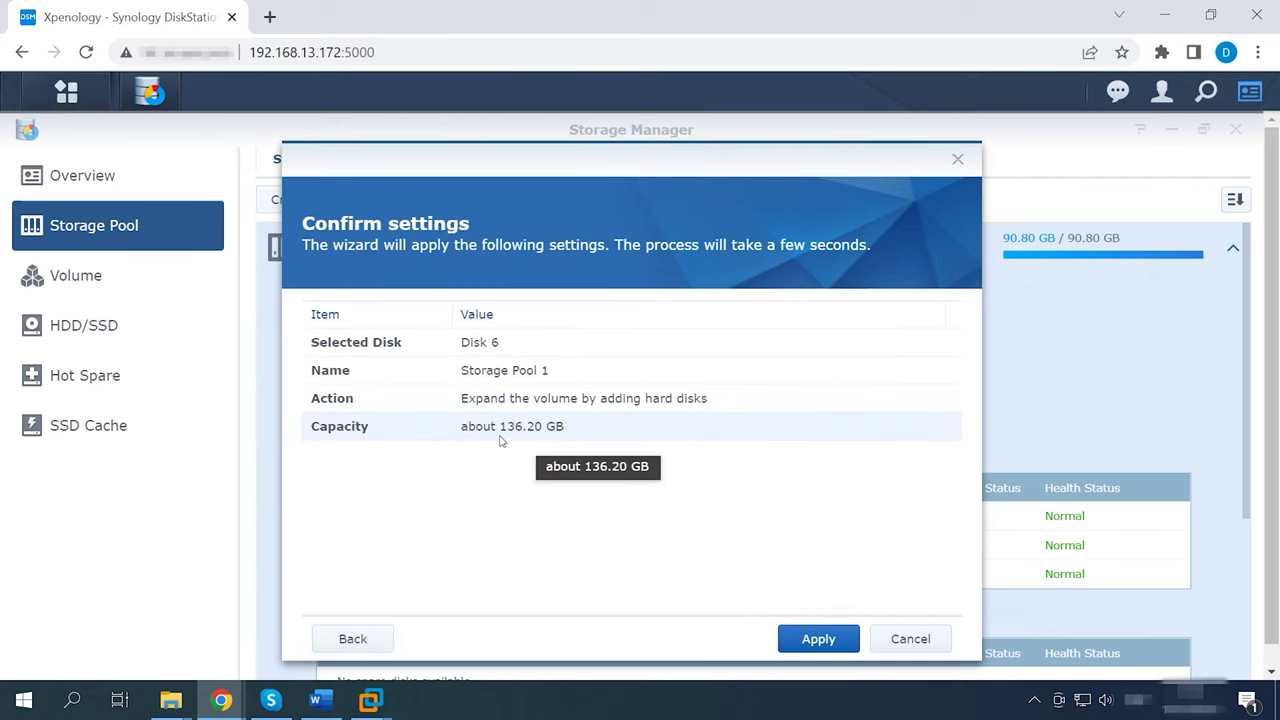
{"action": "left_click", "coordinate": [818, 639]}
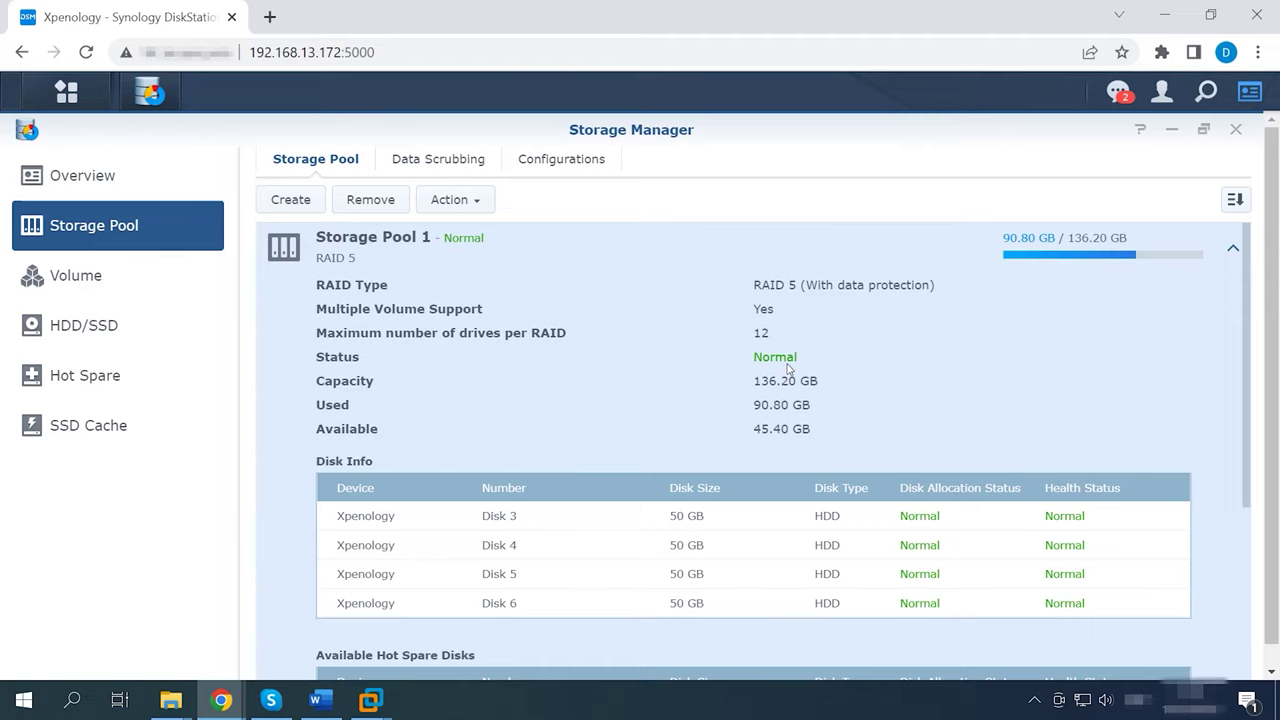
Configure Volume 1 to use the maximum allocatable size of 136 GB and apply the change.
{"action": "left_click", "coordinate": [100, 291]}
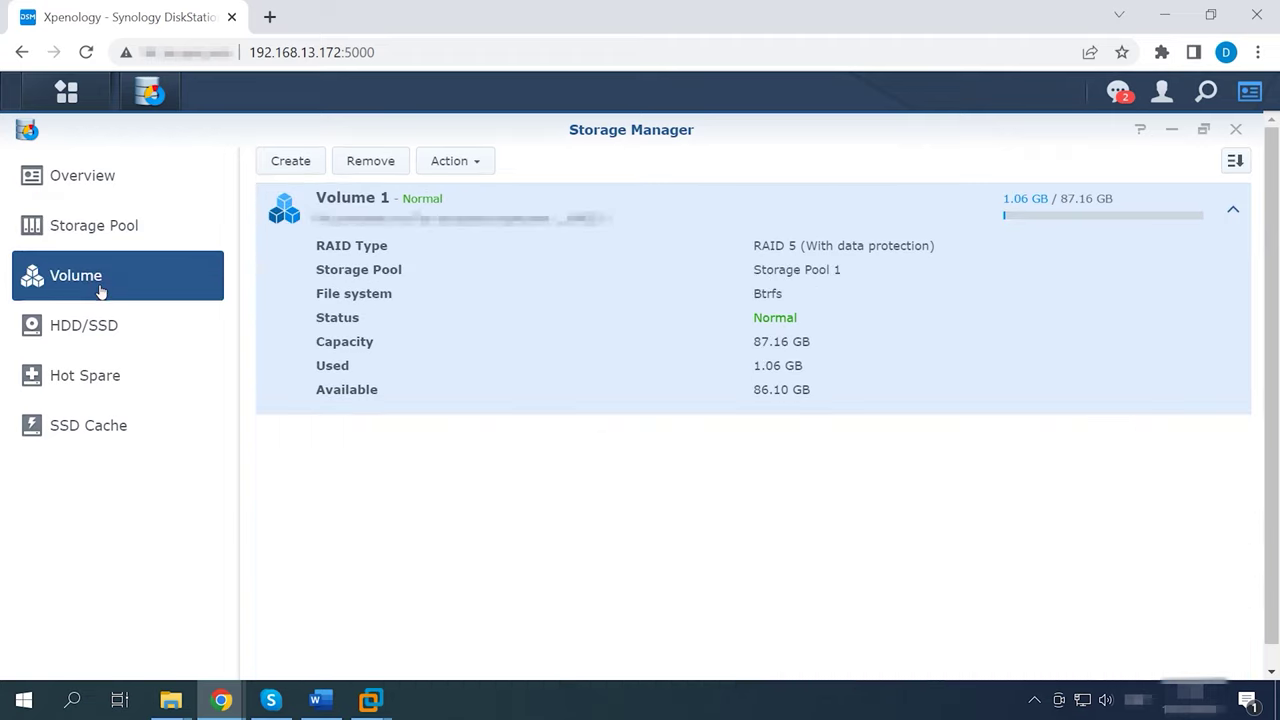
{"action": "left_click", "coordinate": [470, 168]}
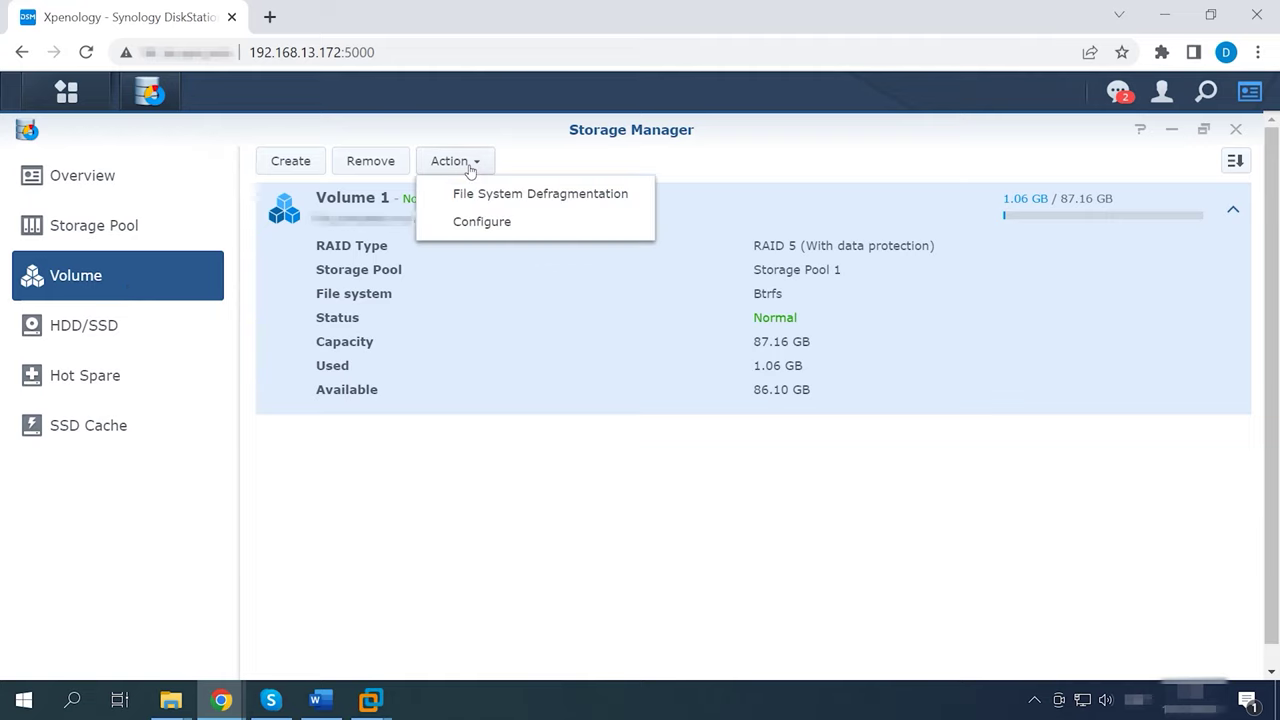
{"action": "left_click", "coordinate": [510, 233]}
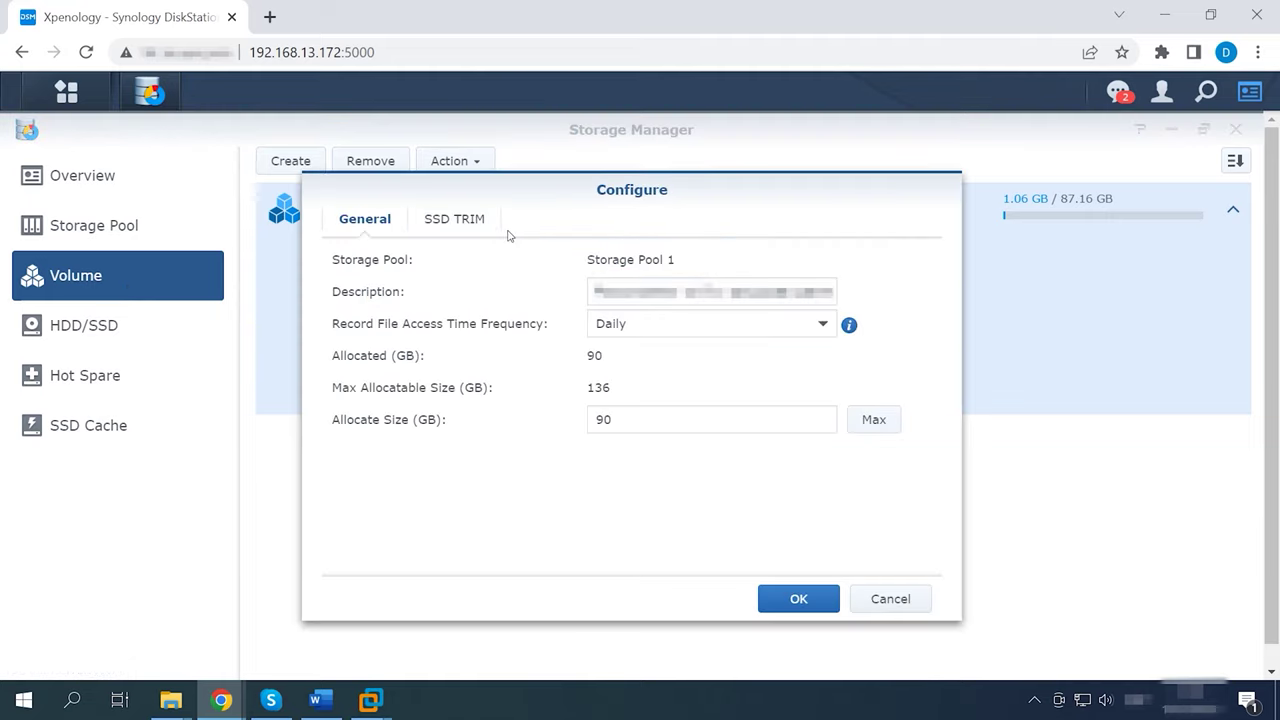
{"action": "left_click", "coordinate": [877, 433]}
{"action": "left_click", "coordinate": [790, 608]}
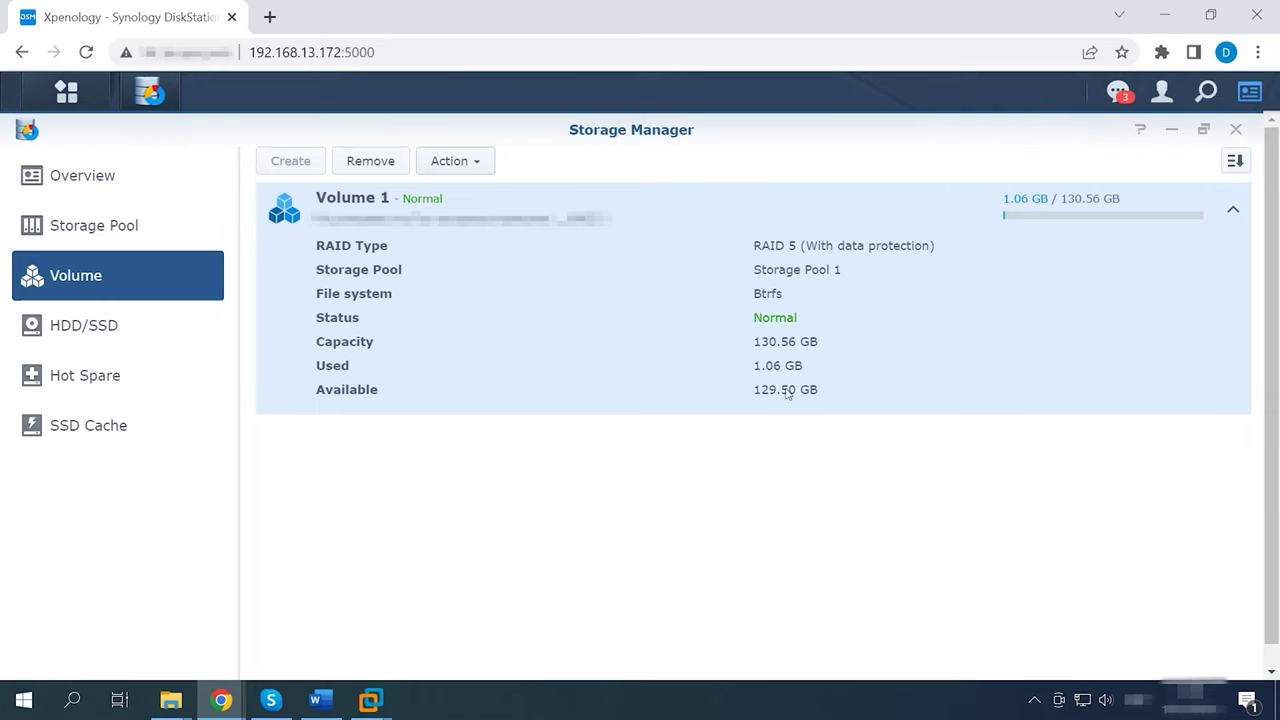
Review the capacity, disk information and storage allocation of Storage Pool 1.
{"action": "left_click", "coordinate": [63, 222]}
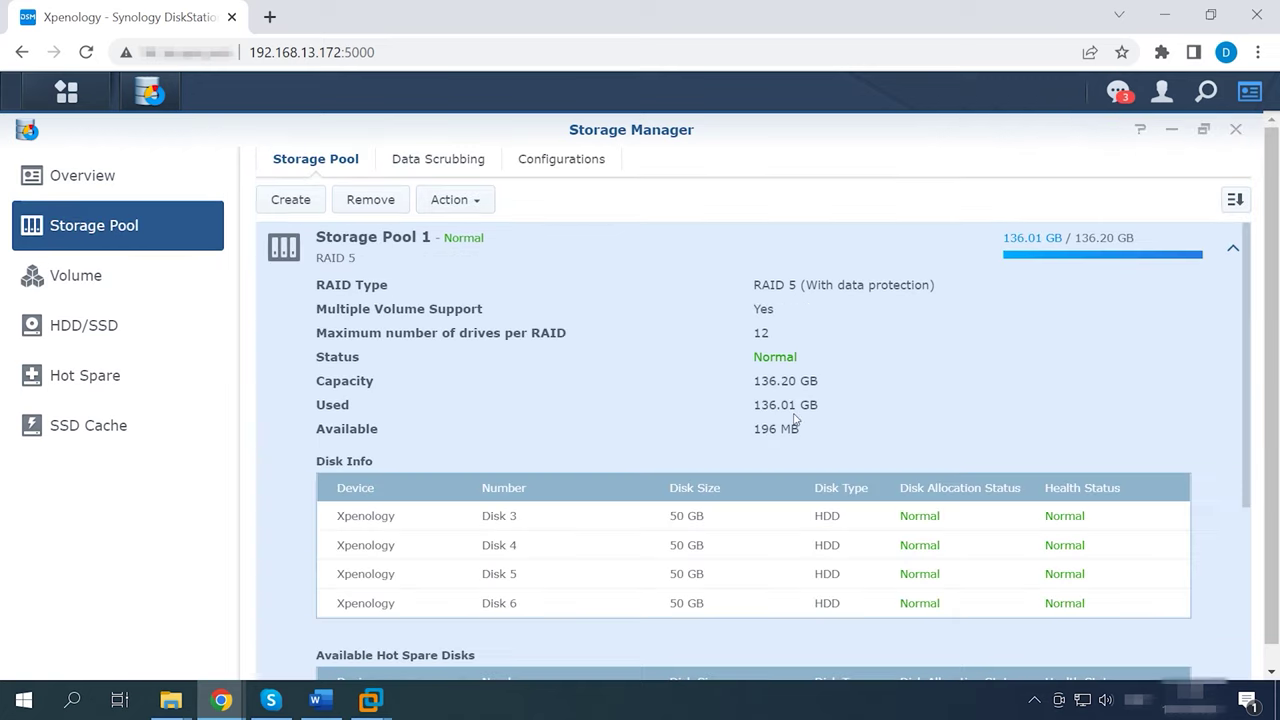
{"action": "scroll", "coordinate": [793, 420], "scroll_direction": "down", "scroll_amount": 3}
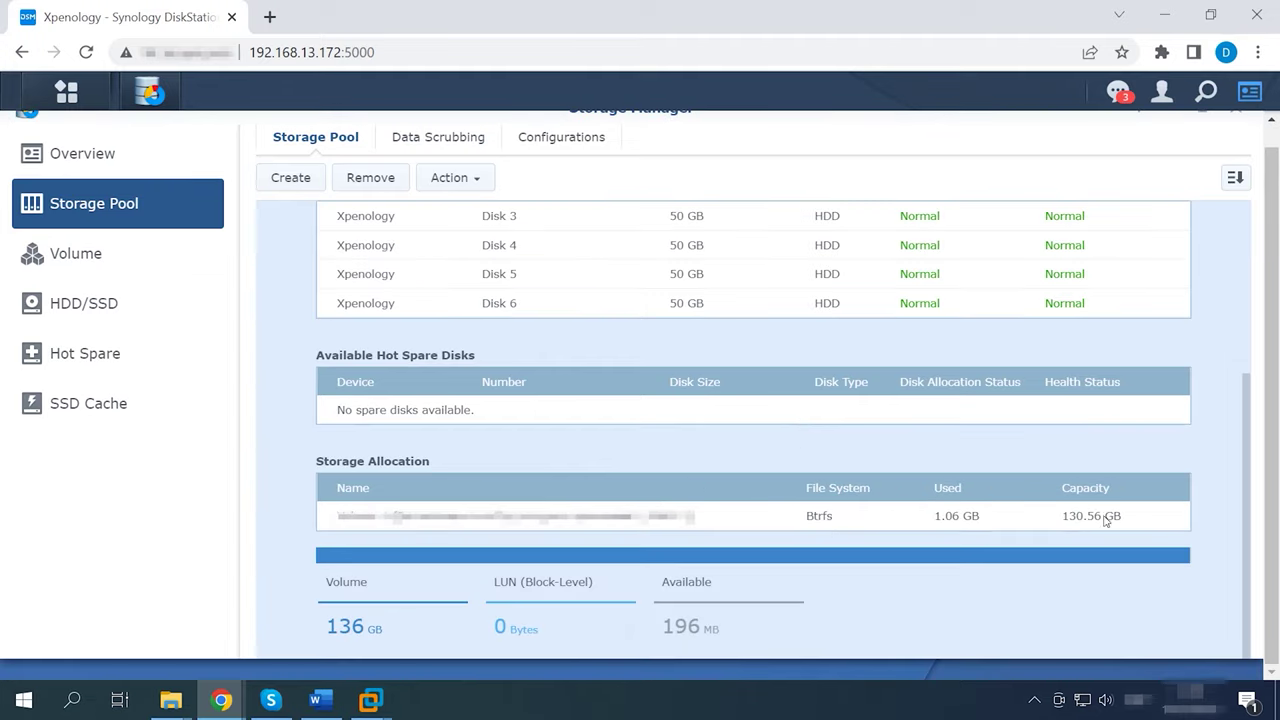
{"action": "scroll", "coordinate": [1100, 528], "scroll_direction": "up", "scroll_amount": 3}
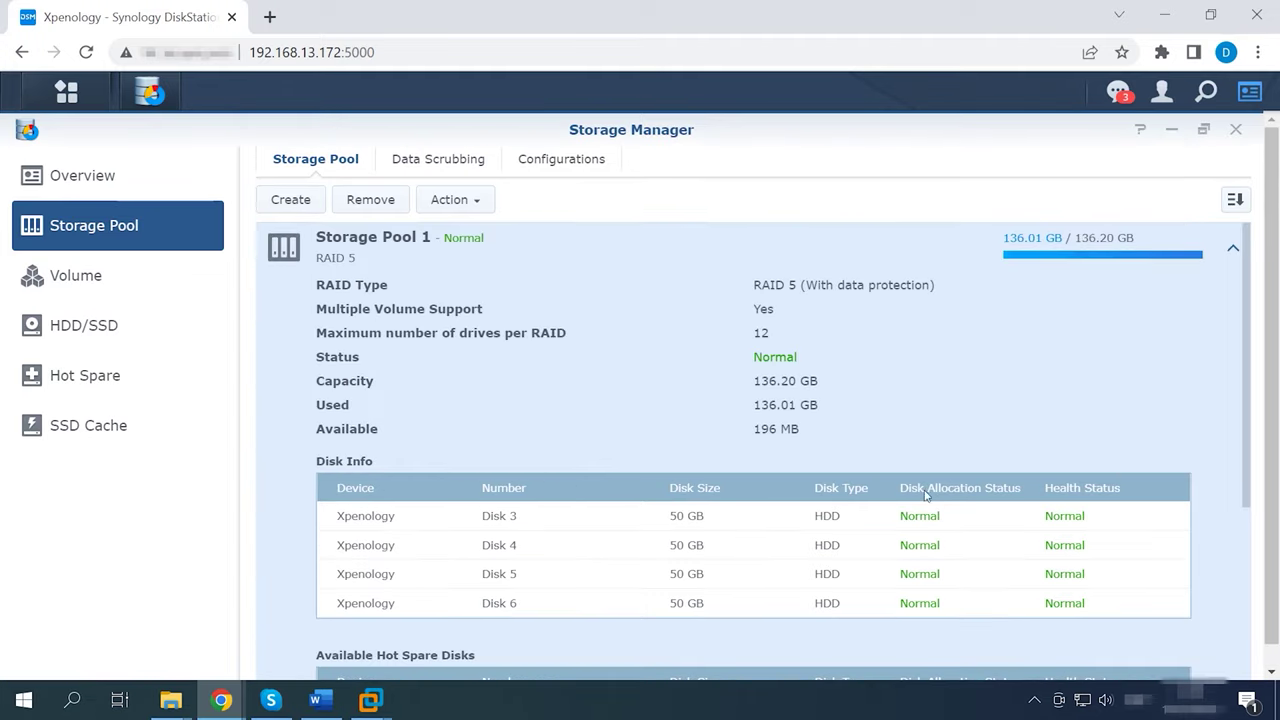
Minimize Storage Manager and check the data share in File Station, looking into the Car and look folders.
{"action": "left_click", "coordinate": [1172, 129]}
{"action": "left_click", "coordinate": [84, 372]}
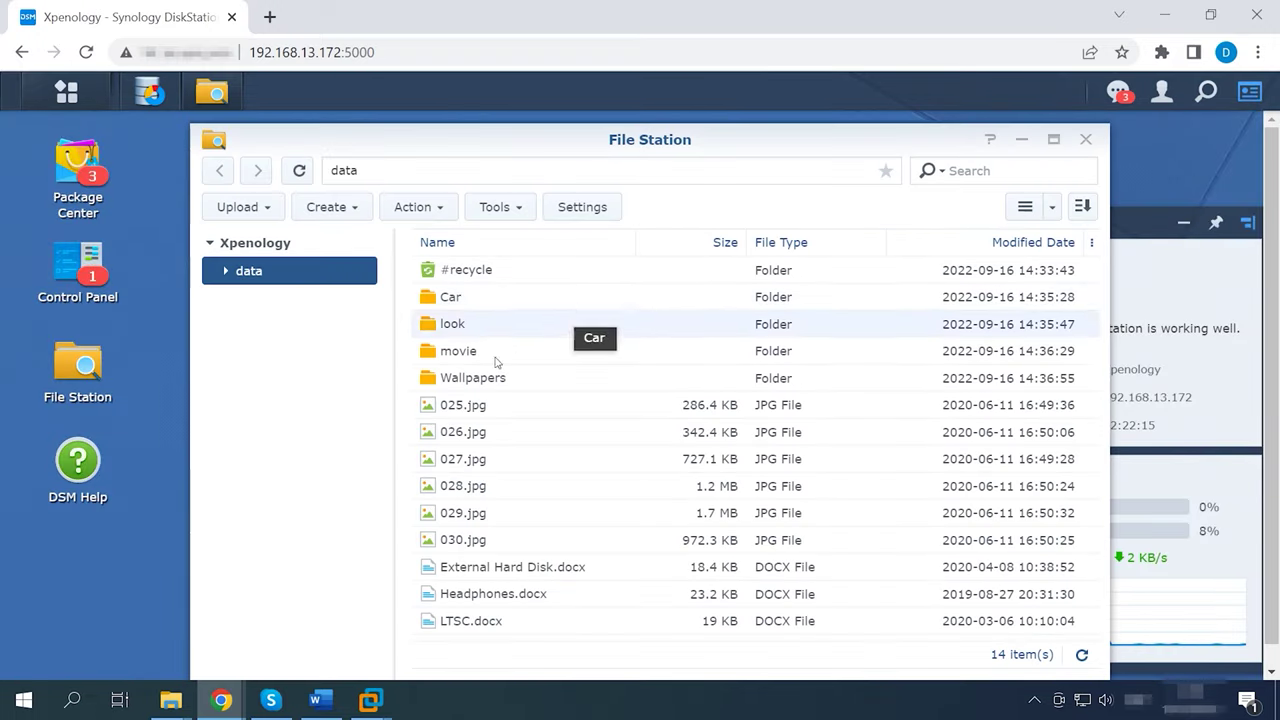
{"action": "left_click", "coordinate": [460, 432]}
{"action": "double_click", "coordinate": [450, 297]}
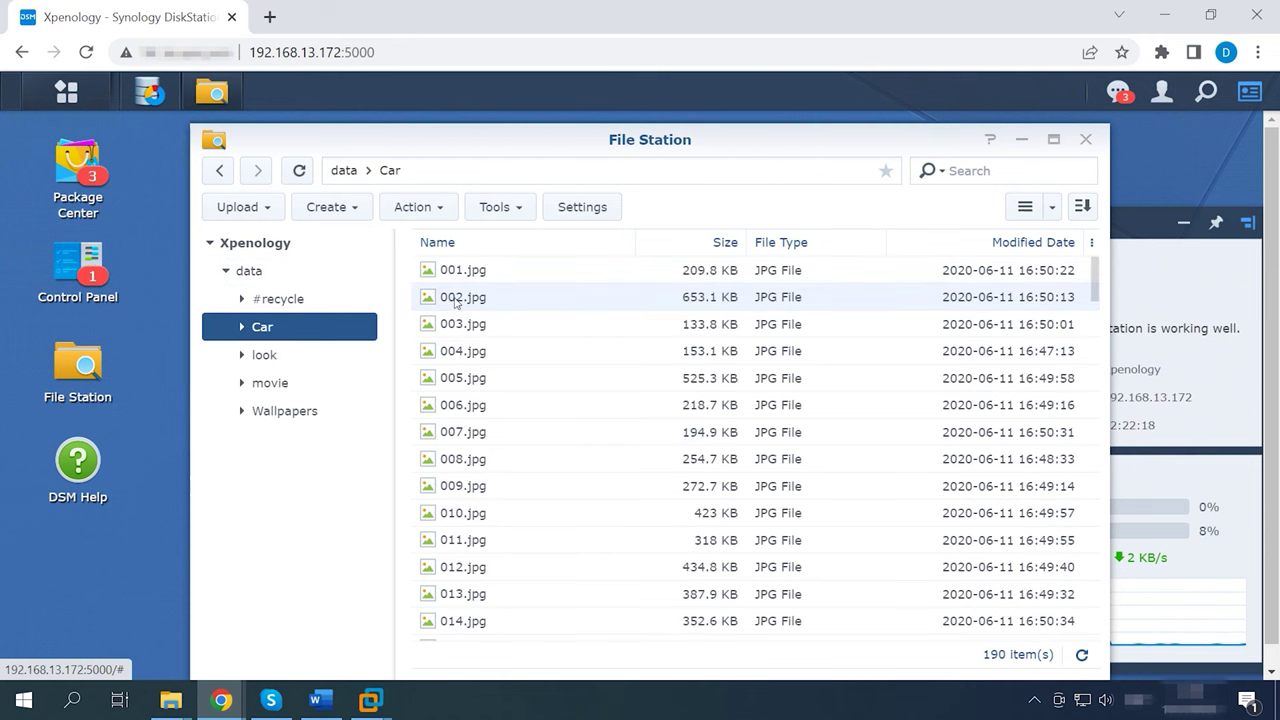
{"action": "left_click", "coordinate": [221, 171]}
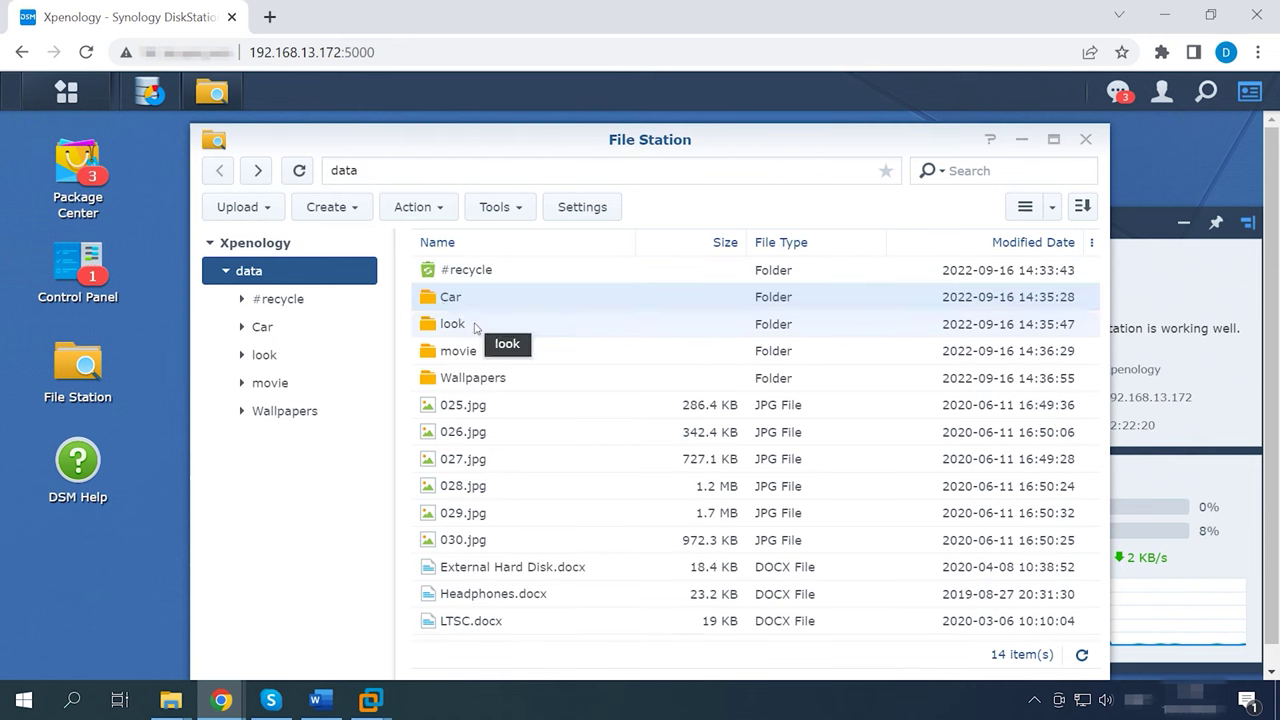
{"action": "double_click", "coordinate": [462, 324]}
{"action": "left_click", "coordinate": [220, 171]}
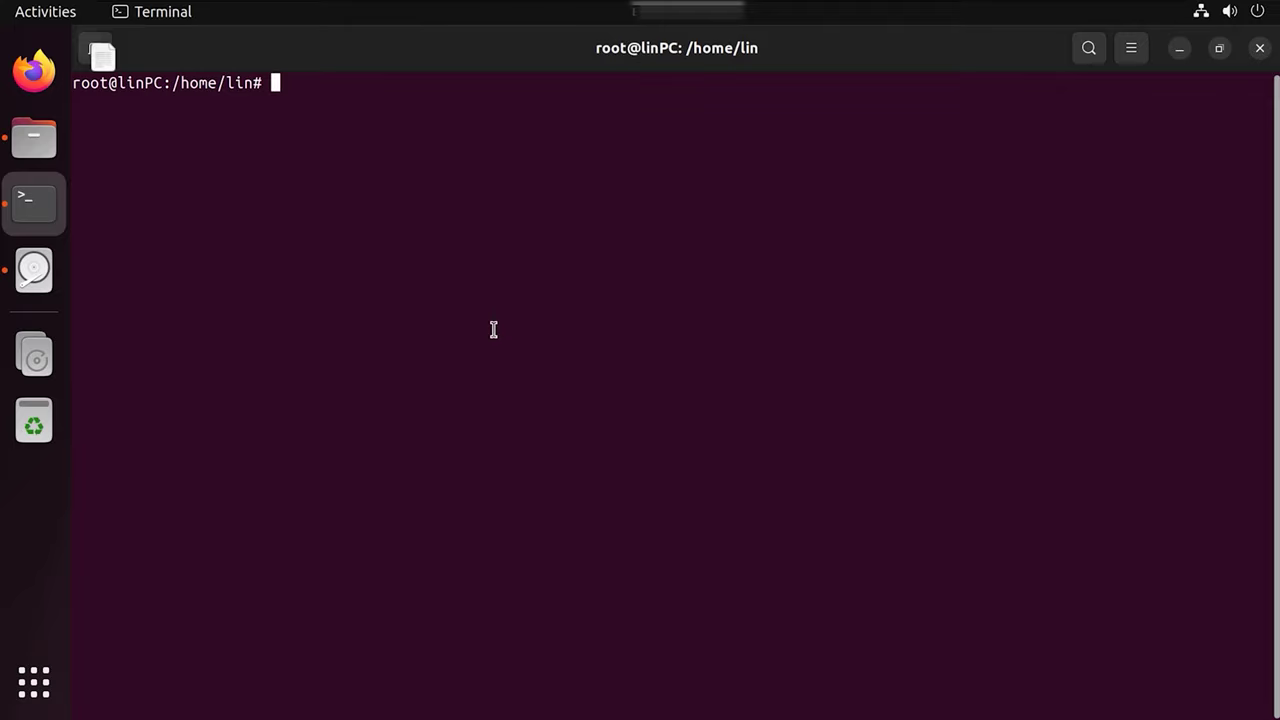
In the Linux terminal, list the system's disks and partitions with cat /proc/partitions.
{"action": "type", "text": "cat /proc/partitions"}
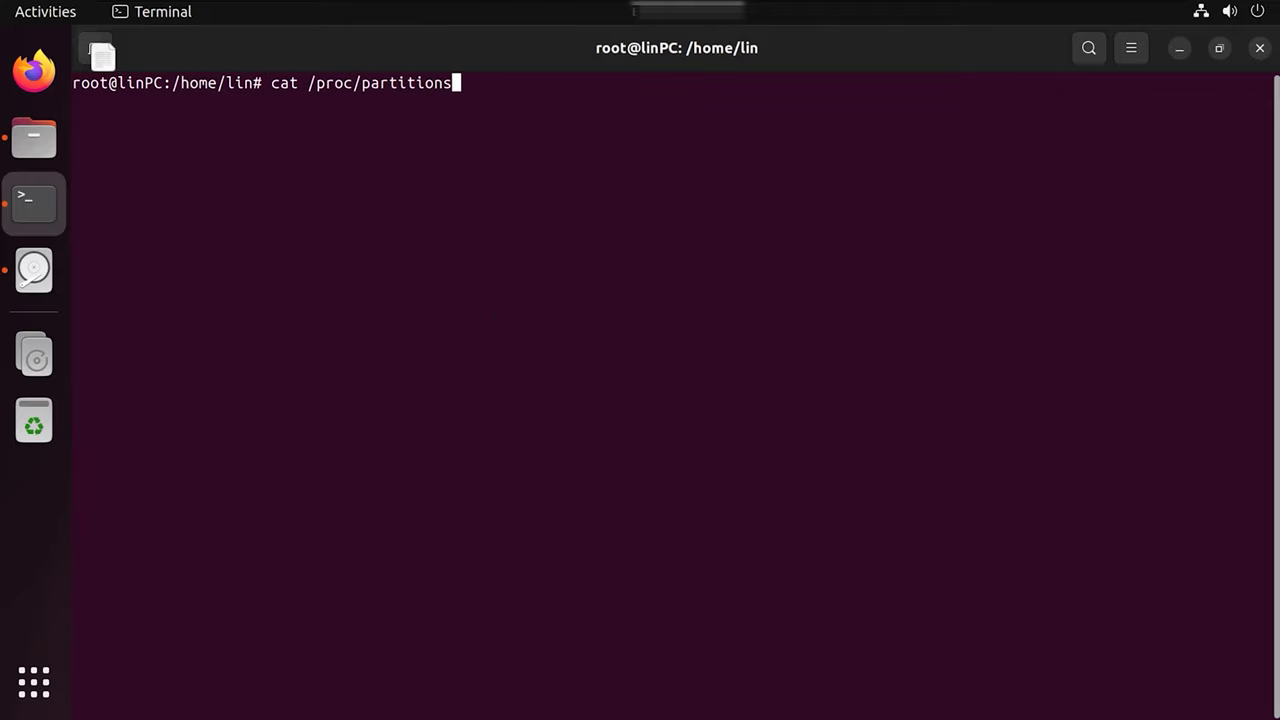
{"action": "key", "text": "Return"}
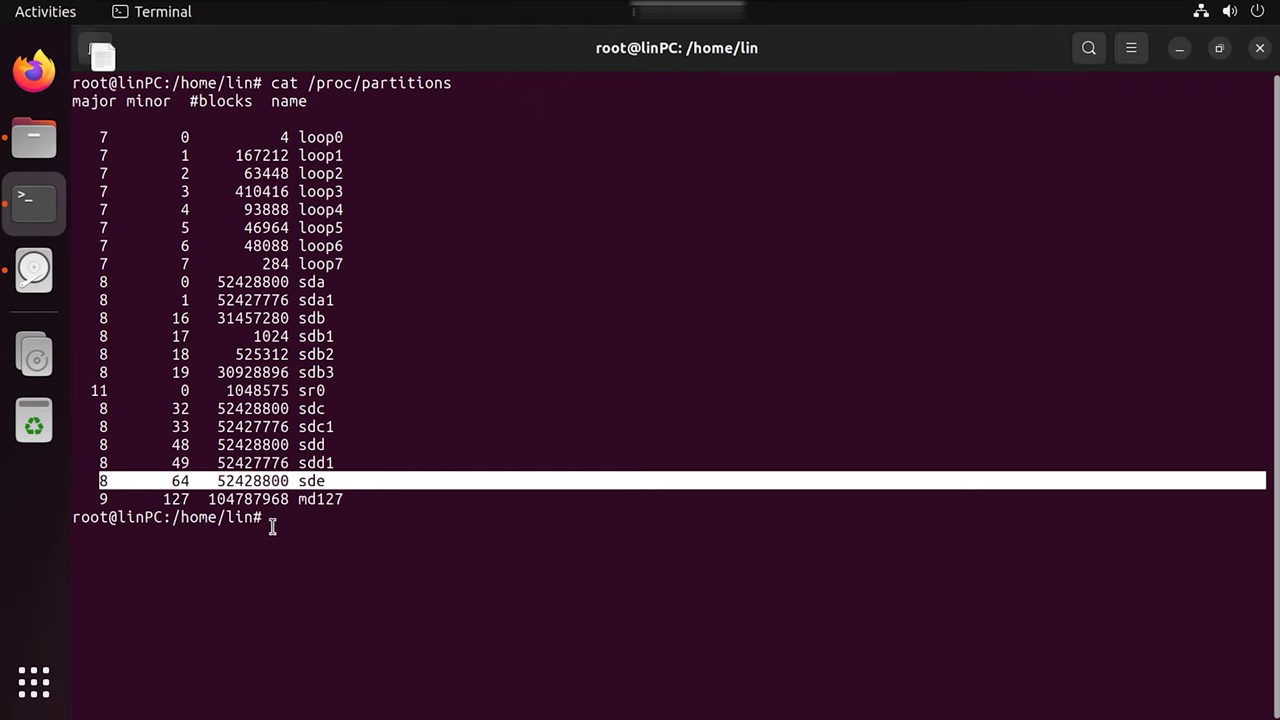
{"action": "left_click", "coordinate": [296, 519]}
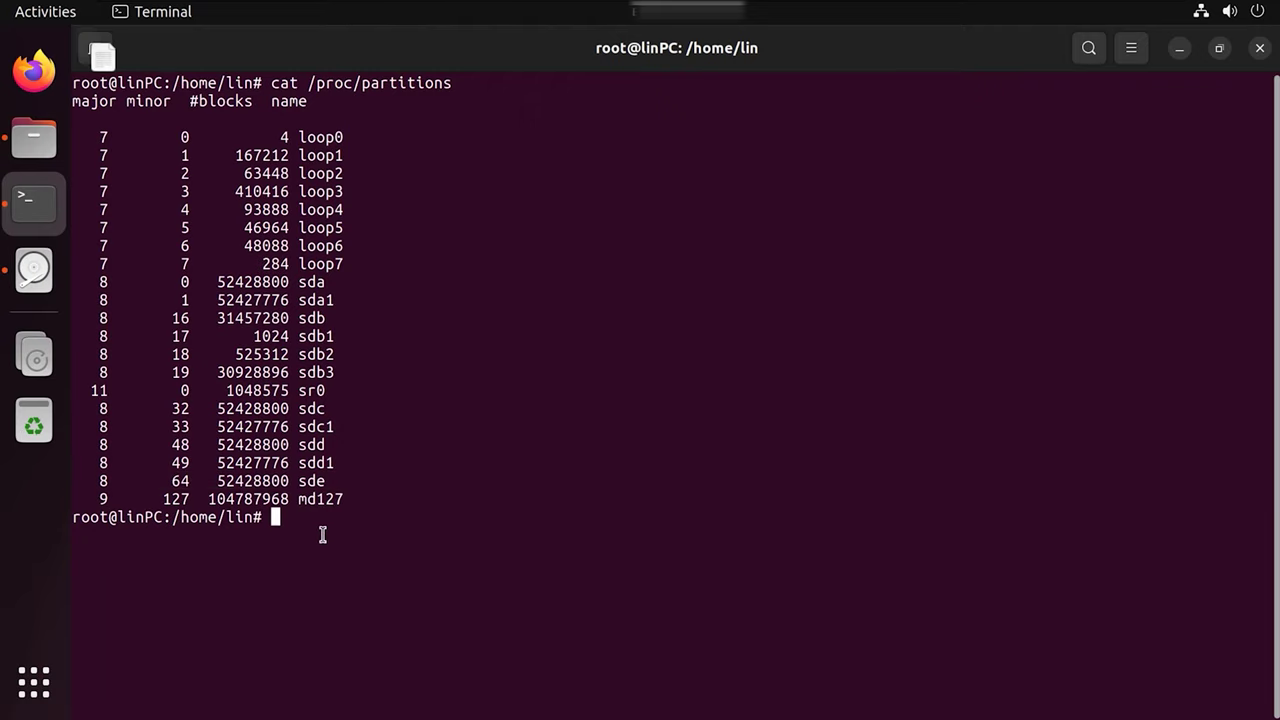
Start fdisk on /dev/sde and print the disk's current partition table.
{"action": "type", "text": "fdisk /dev/"}
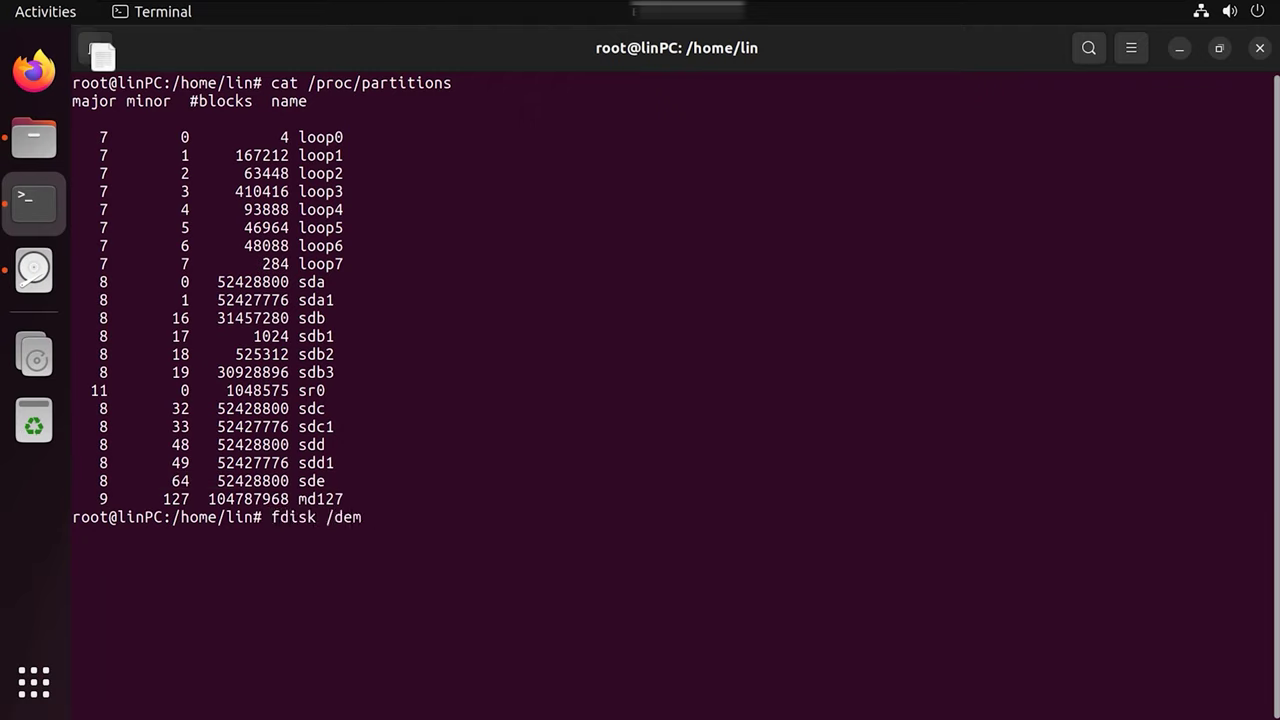
{"action": "type", "text": "sde"}
{"action": "key", "text": "Return"}
{"action": "type", "text": "p"}
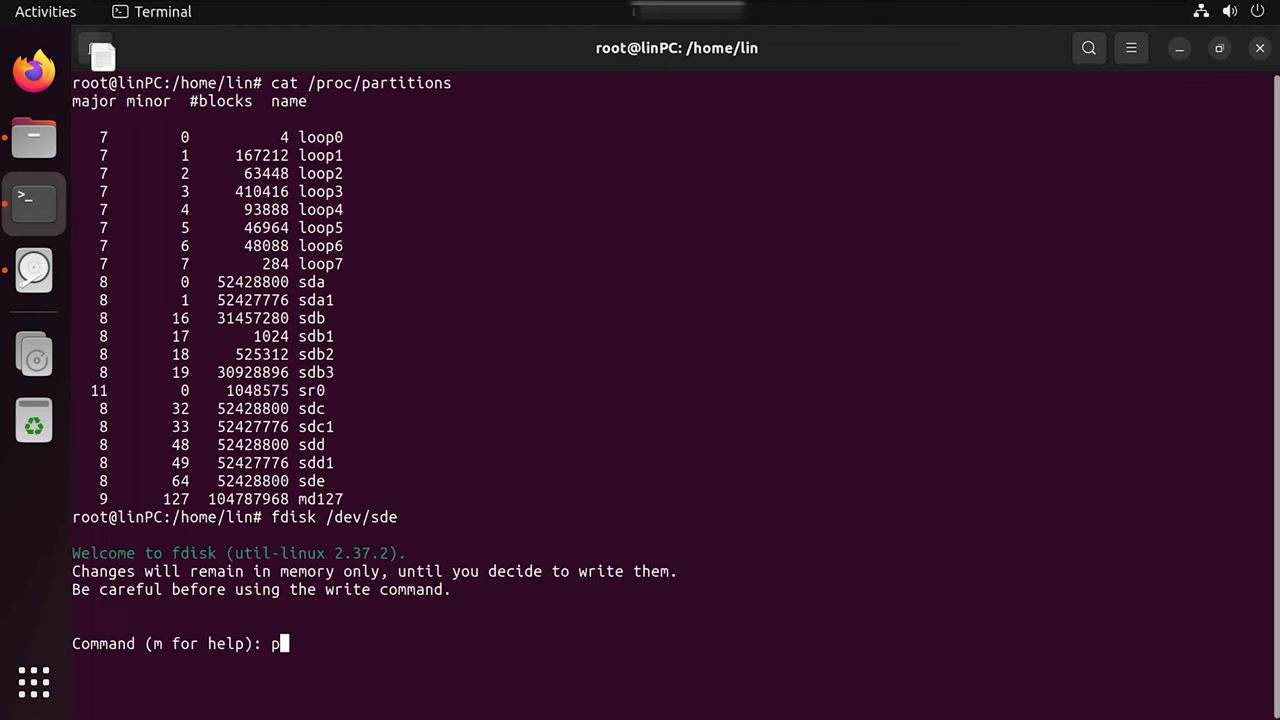
{"action": "key", "text": "Return"}
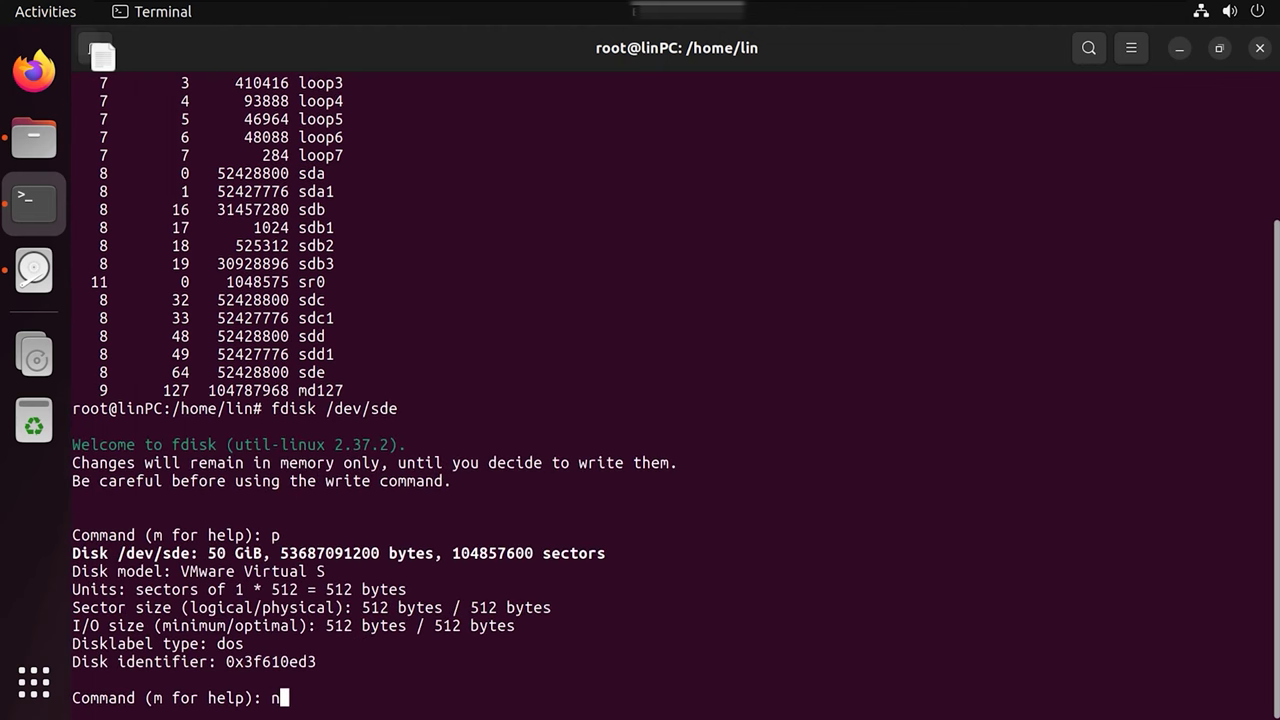
Create primary partition number 1 on /dev/sde, accepting the default first and last sectors.
{"action": "type", "text": "n"}
{"action": "key", "text": "Return"}
{"action": "type", "text": "p"}
{"action": "key", "text": "Return"}
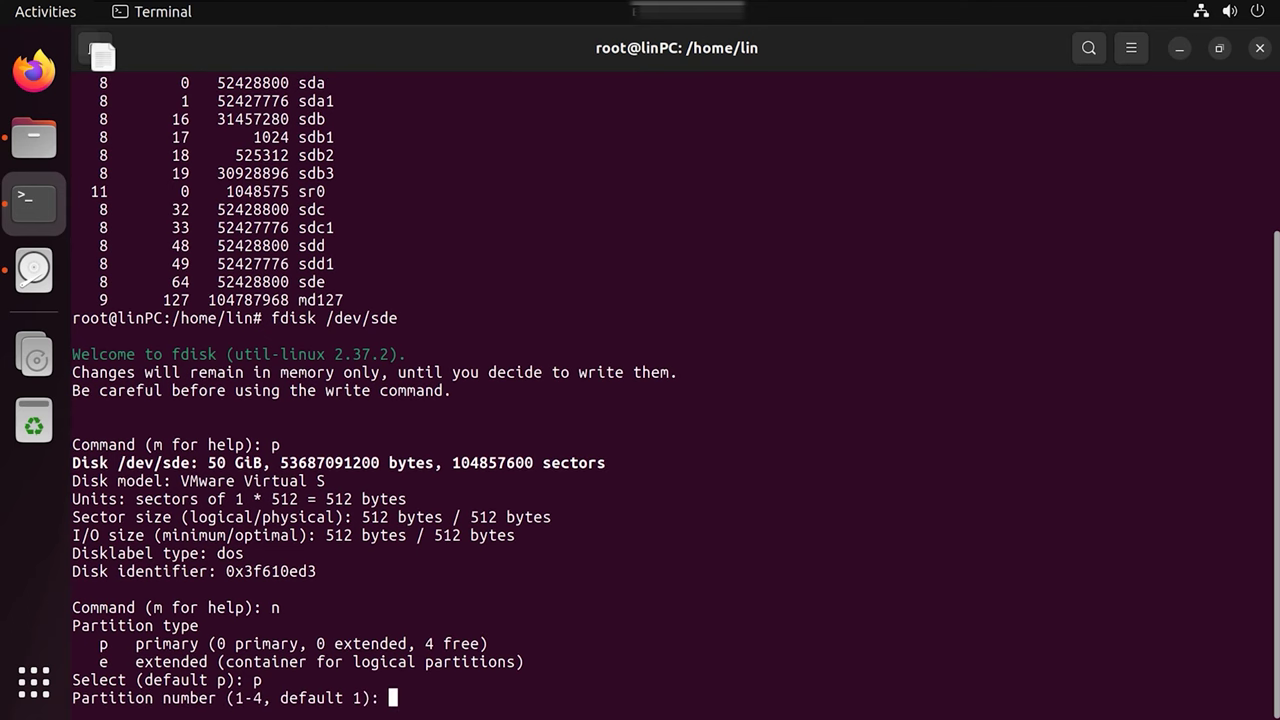
{"action": "type", "text": "1"}
{"action": "key", "text": "Return"}
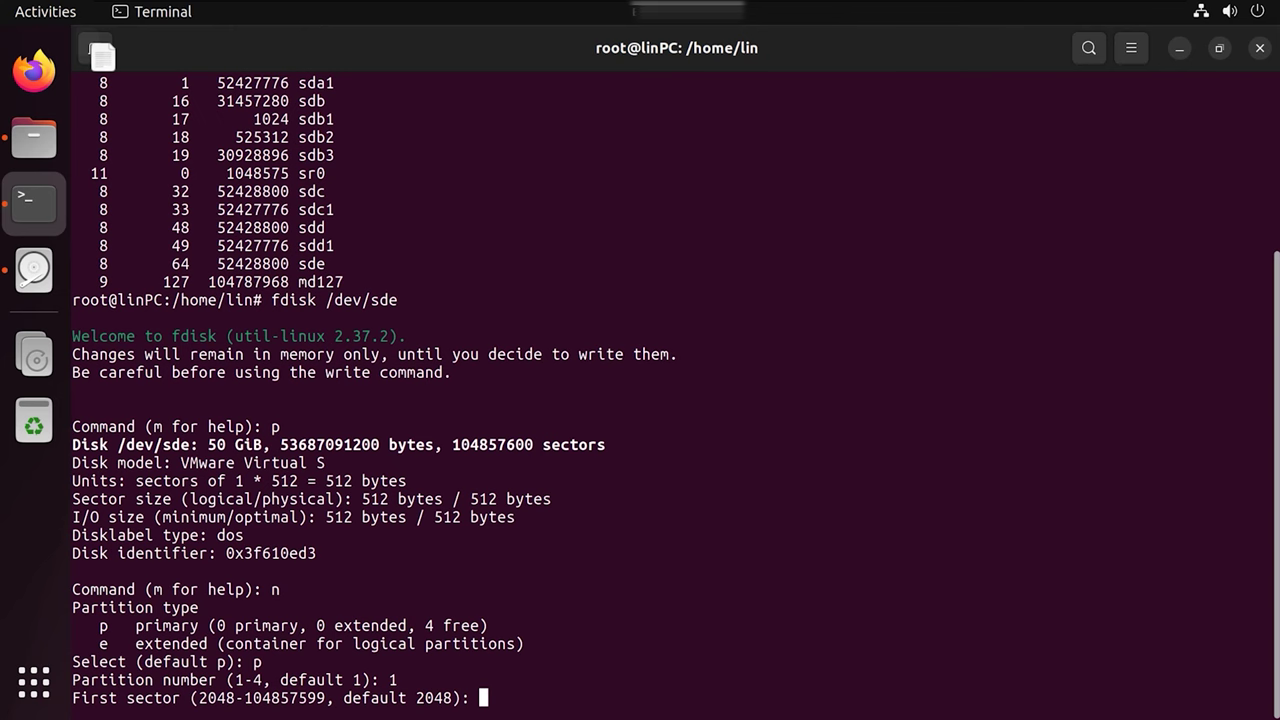
{"action": "key", "text": "Return"}
{"action": "key", "text": "Return"}
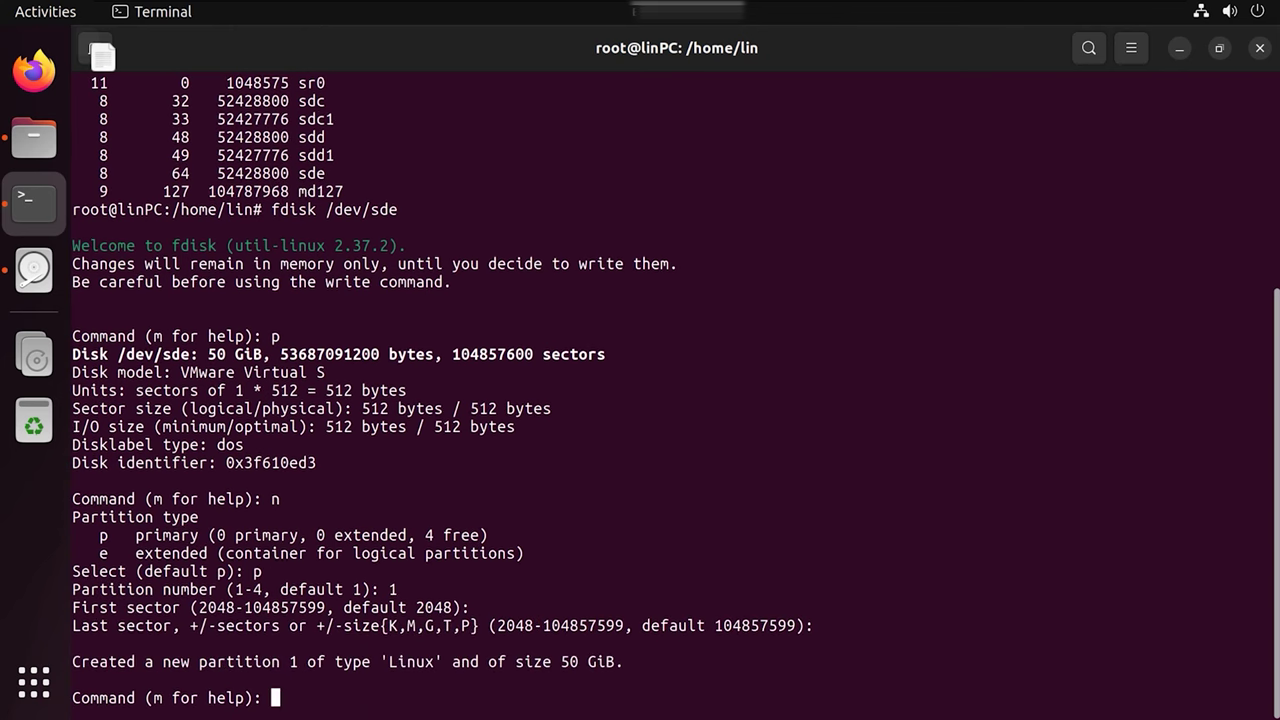
Print the new partition table of /dev/sde and write it to the disk.
{"action": "type", "text": "p"}
{"action": "key", "text": "Return"}
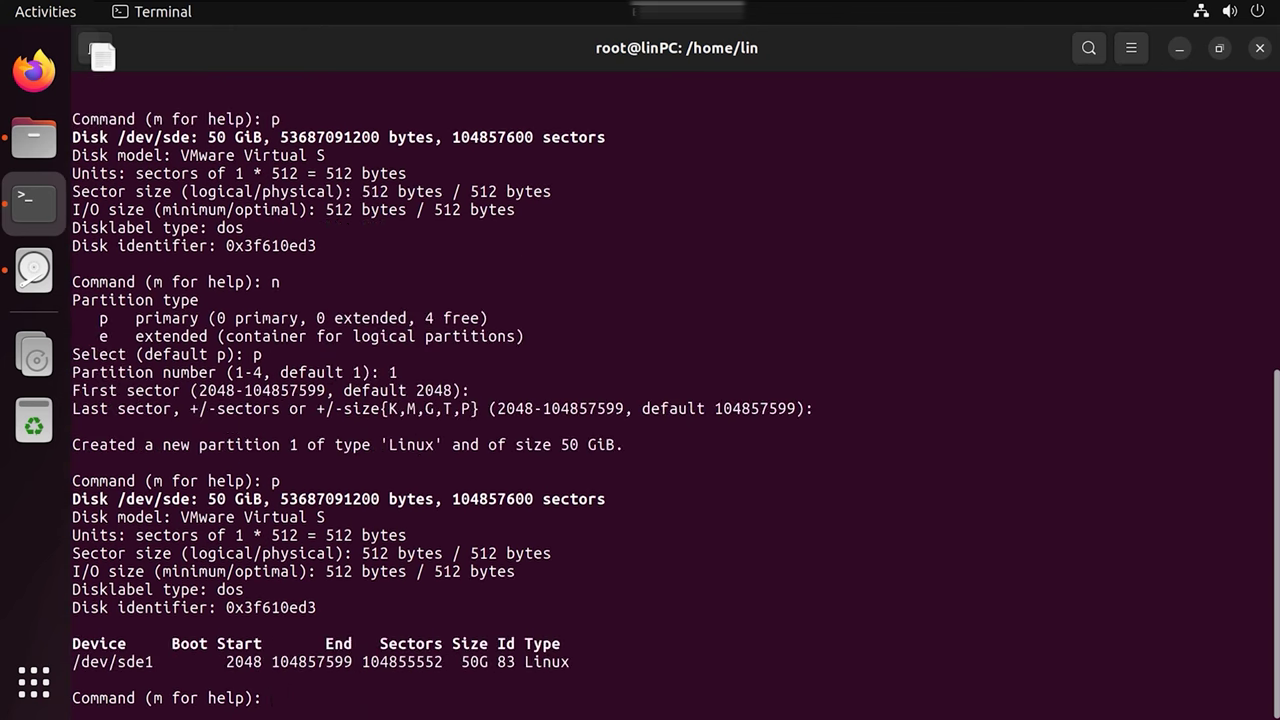
{"action": "type", "text": "w"}
{"action": "key", "text": "Return"}
Add /dev/sde1 to the array /dev/md127 with mdadm, and display the RAID status from /proc/mdstat.
{"action": "type", "text": "mdadm --add /dev/md127 /dev/sde1"}
{"action": "scroll", "coordinate": [553, 637], "scroll_direction": "up", "scroll_amount": 7}
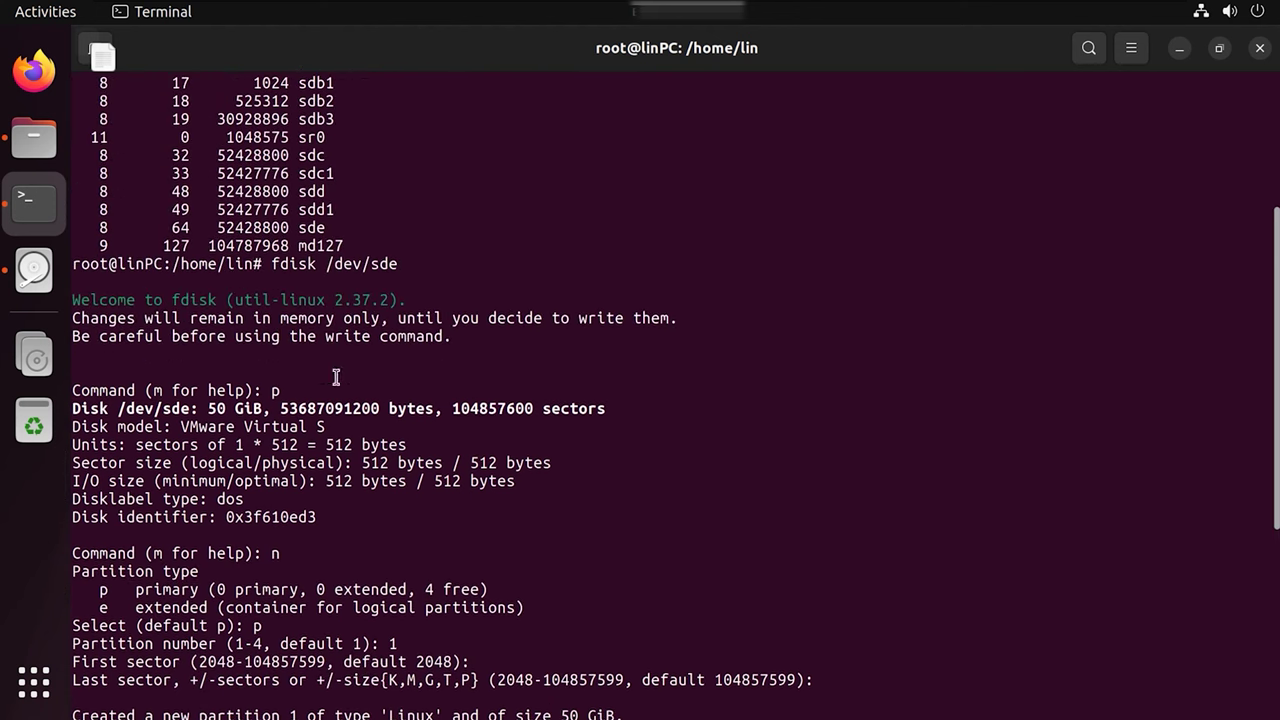
{"action": "scroll", "coordinate": [492, 540], "scroll_direction": "down", "scroll_amount": 7}
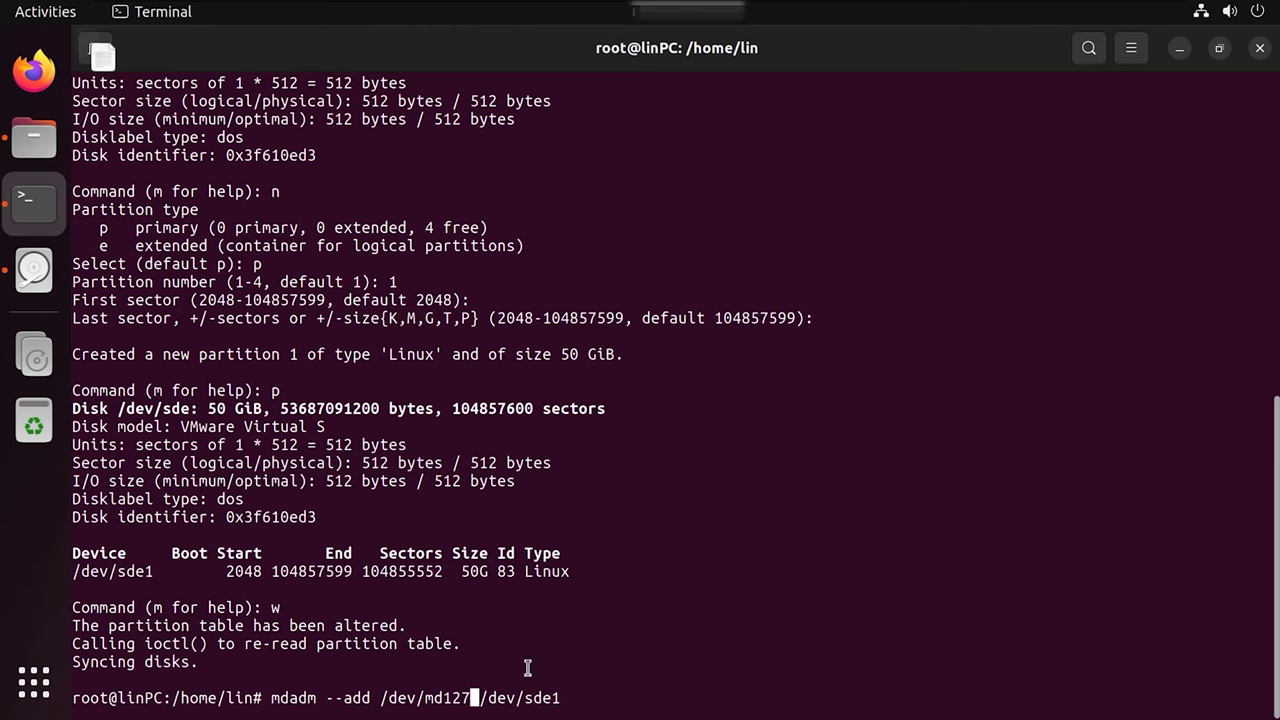
{"action": "key", "text": "Right"}
{"action": "key", "text": "Right"}
{"action": "key", "text": "Right"}
{"action": "key", "text": "Right"}
{"action": "key", "text": "Right"}
{"action": "key", "text": "Right"}
{"action": "key", "text": "Right"}
{"action": "key", "text": "Right"}
{"action": "key", "text": "Right"}
{"action": "key", "text": "Right"}
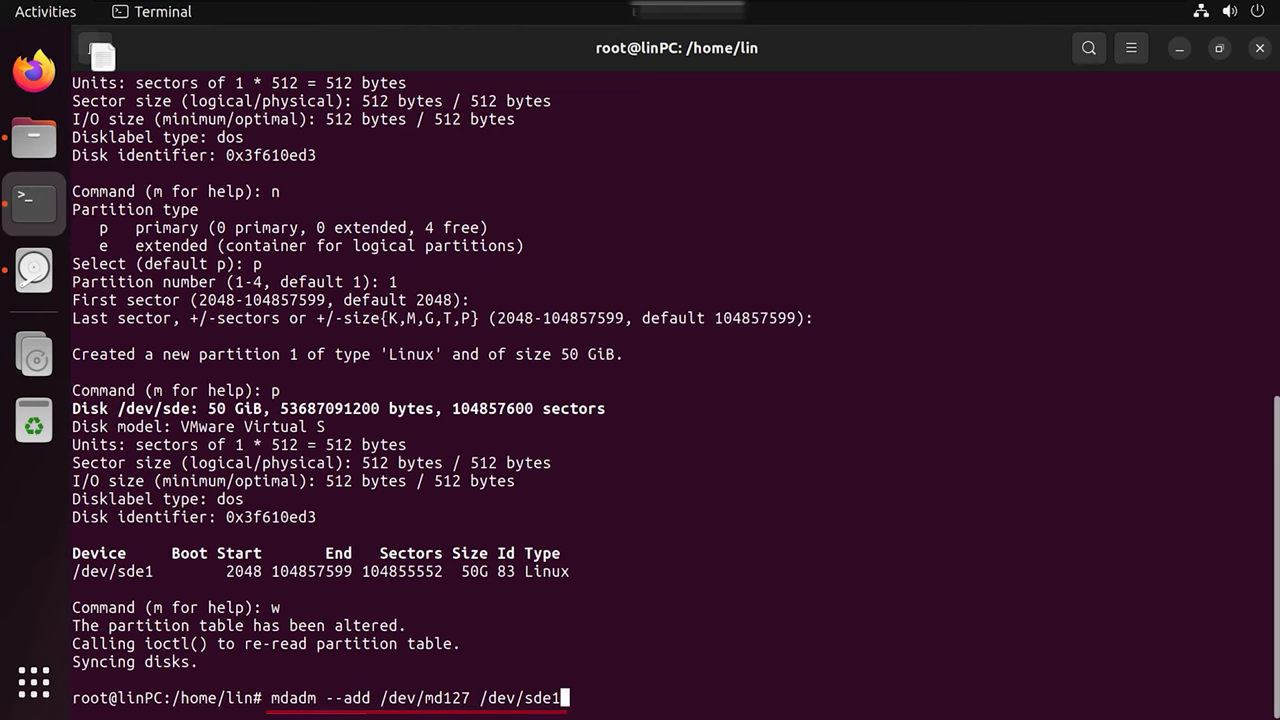
{"action": "key", "text": "Return"}
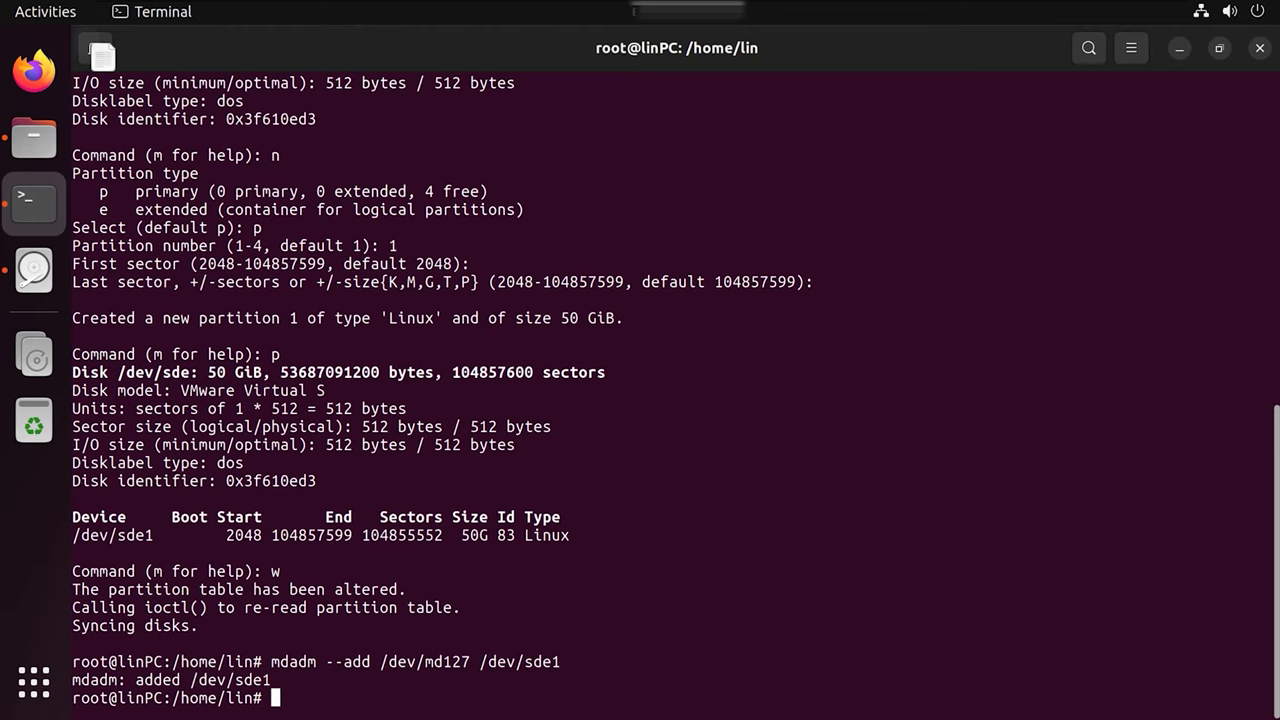
{"action": "type", "text": "cat /proc/mdstat"}
{"action": "key", "text": "Return"}
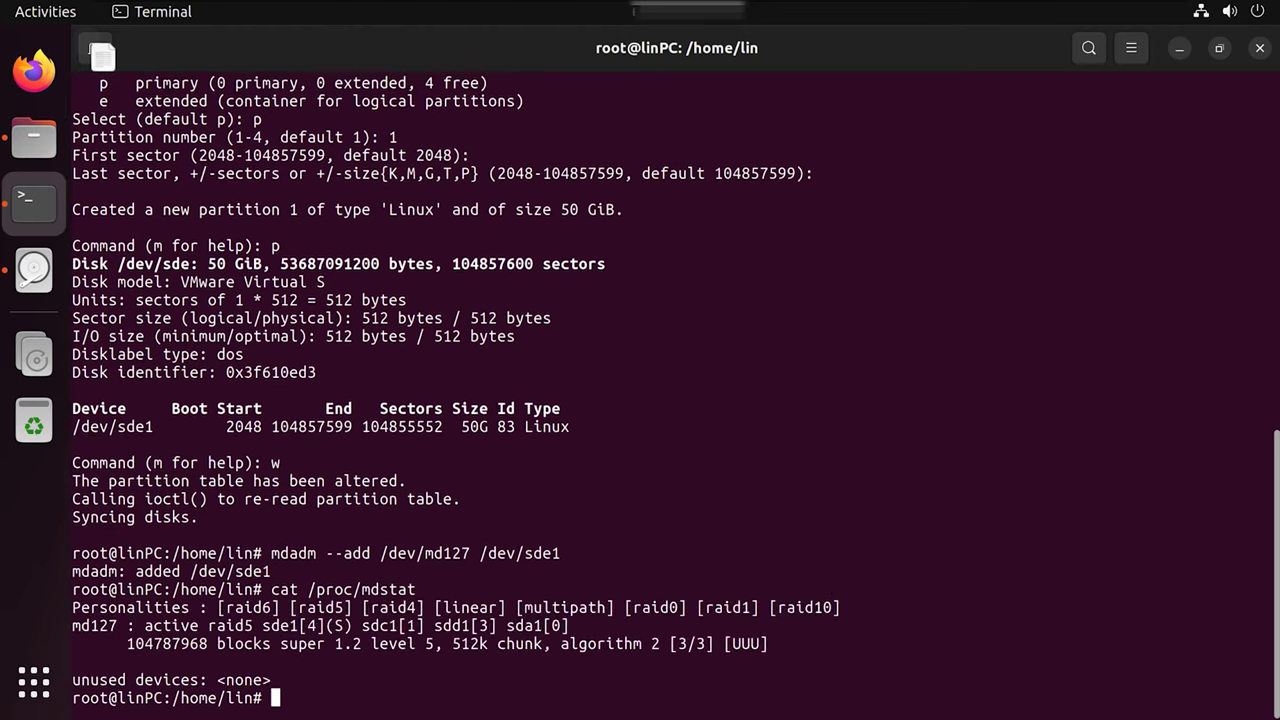
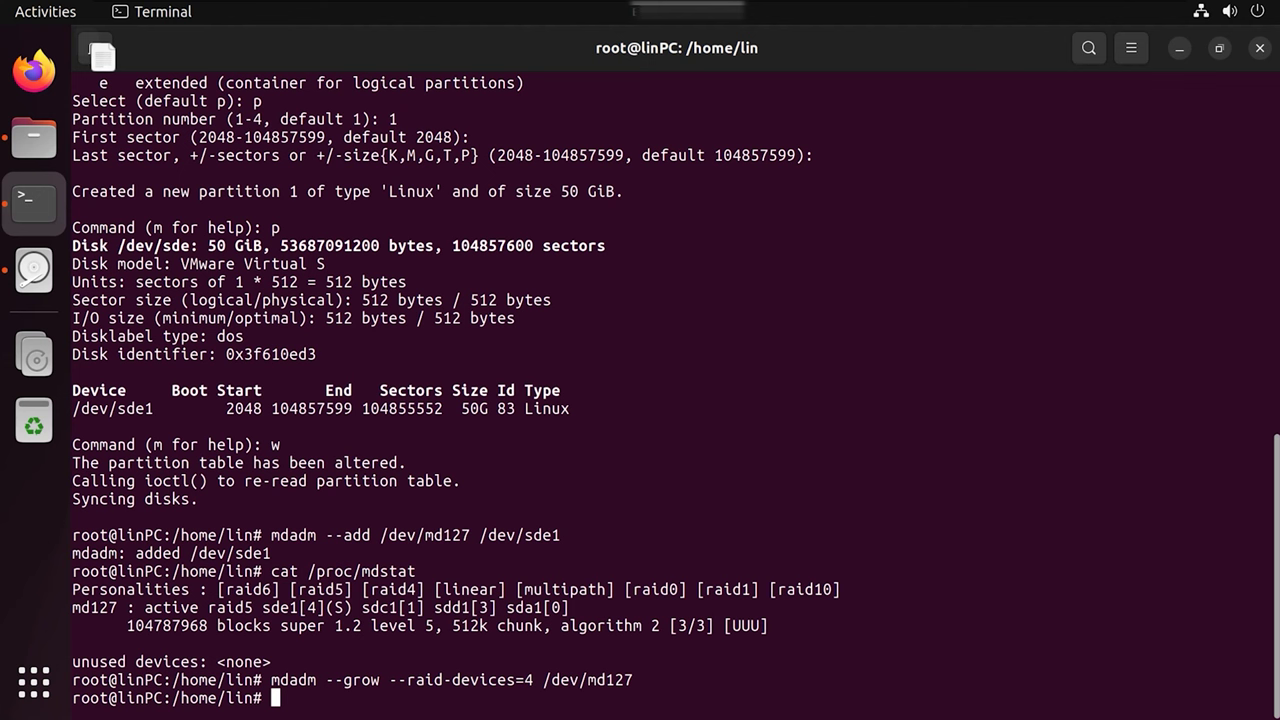
Display /proc/partitions and the RAID status from /proc/mdstat in the terminal, and view the 161 GB RAID-5 array's details in Disks.
{"action": "type", "text": "cat /proc/partitions"}
{"action": "key", "text": "Return"}
{"action": "type", "text": "cat /proc/mdstat"}
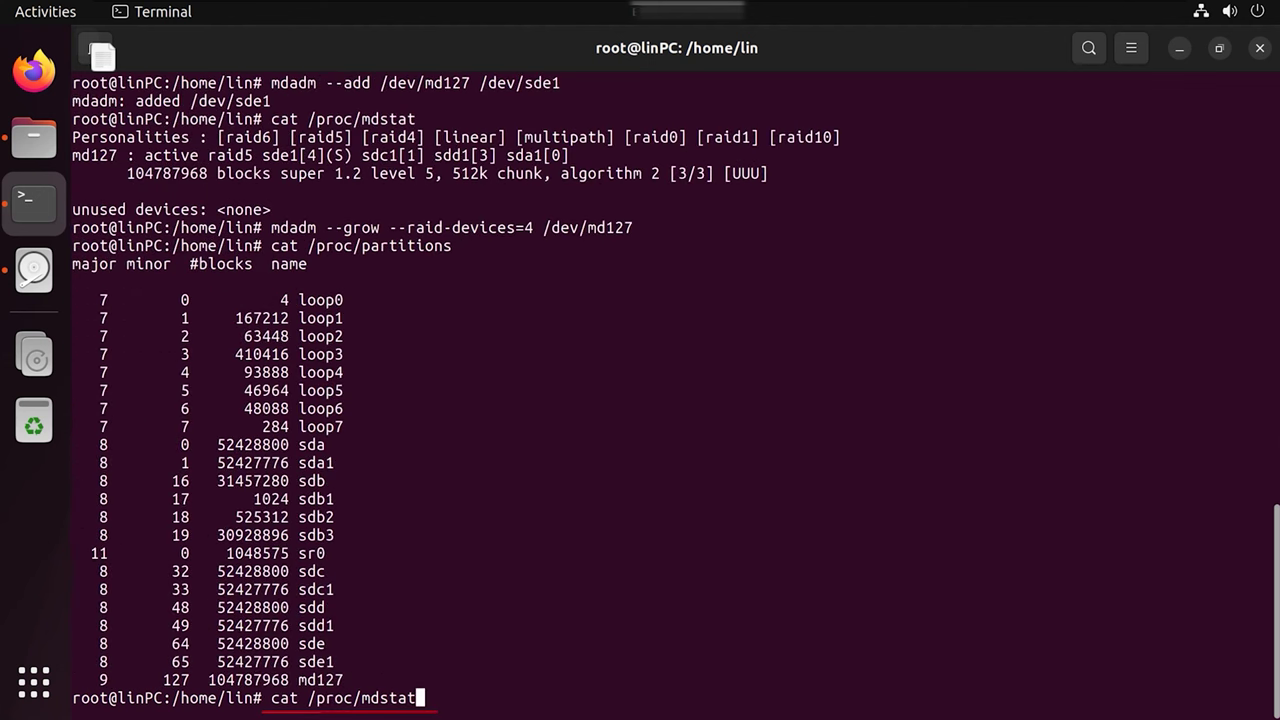
{"action": "key", "text": "Return"}
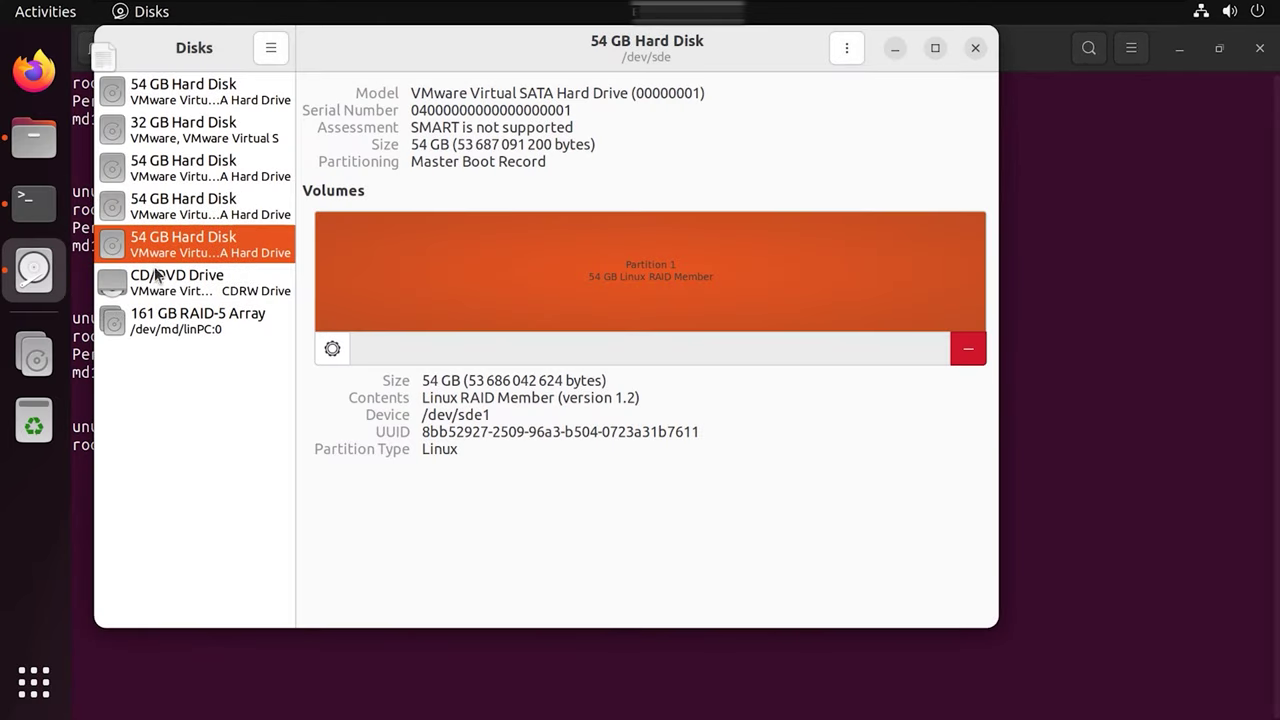
{"action": "left_click", "coordinate": [162, 320]}
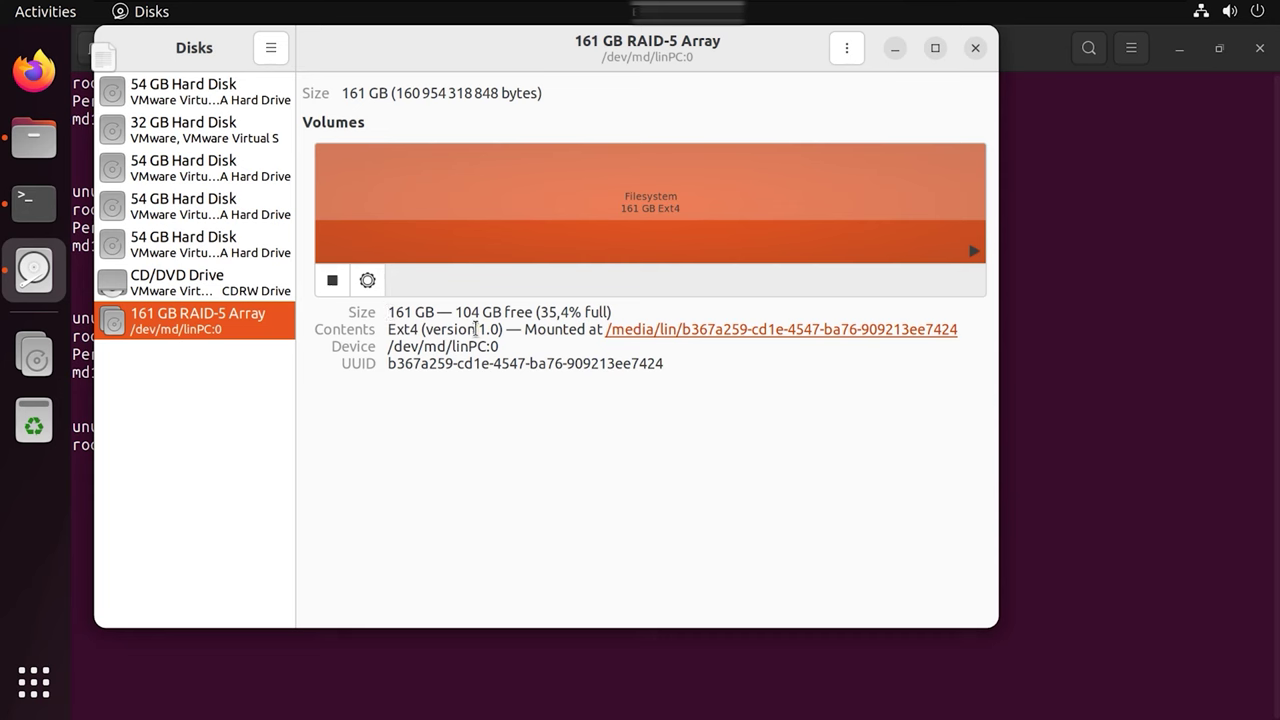
In the terminal, force a filesystem check of /dev/md127 with e2fsck and resize its filesystem with resize2fs.
{"action": "key", "text": "alt+Tab"}
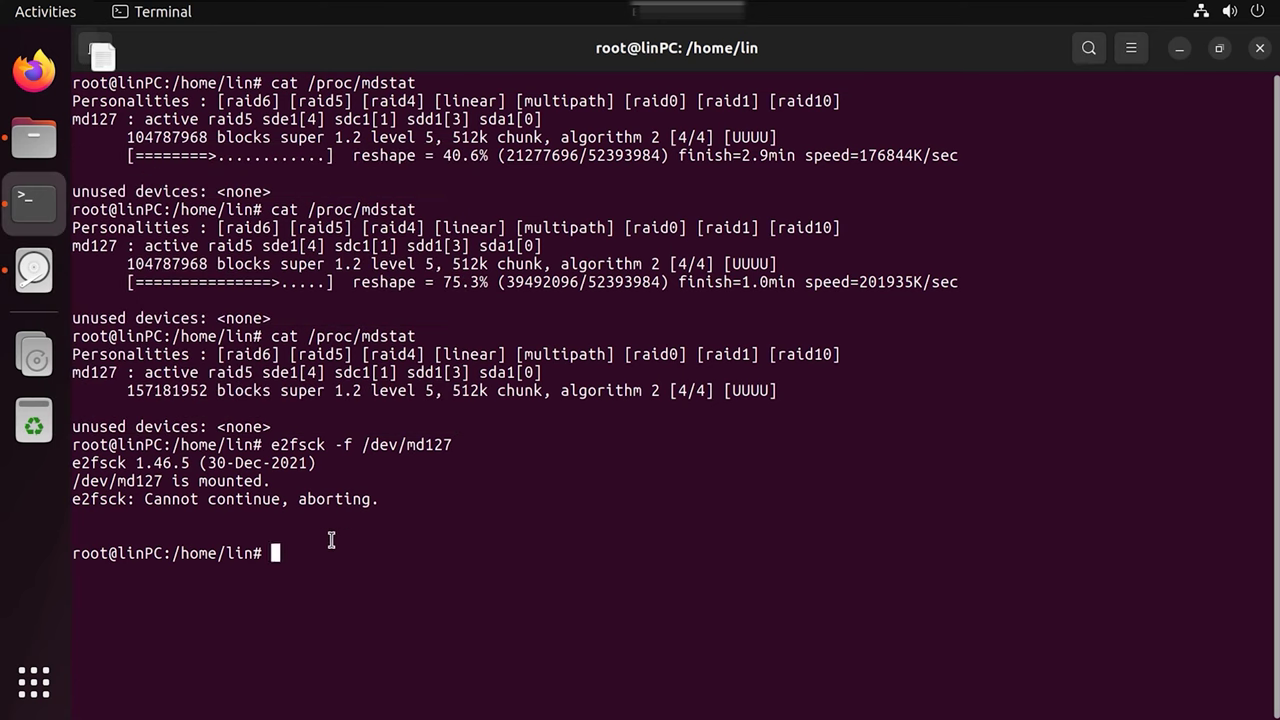
{"action": "key", "text": "Up"}
{"action": "key", "text": "Return"}
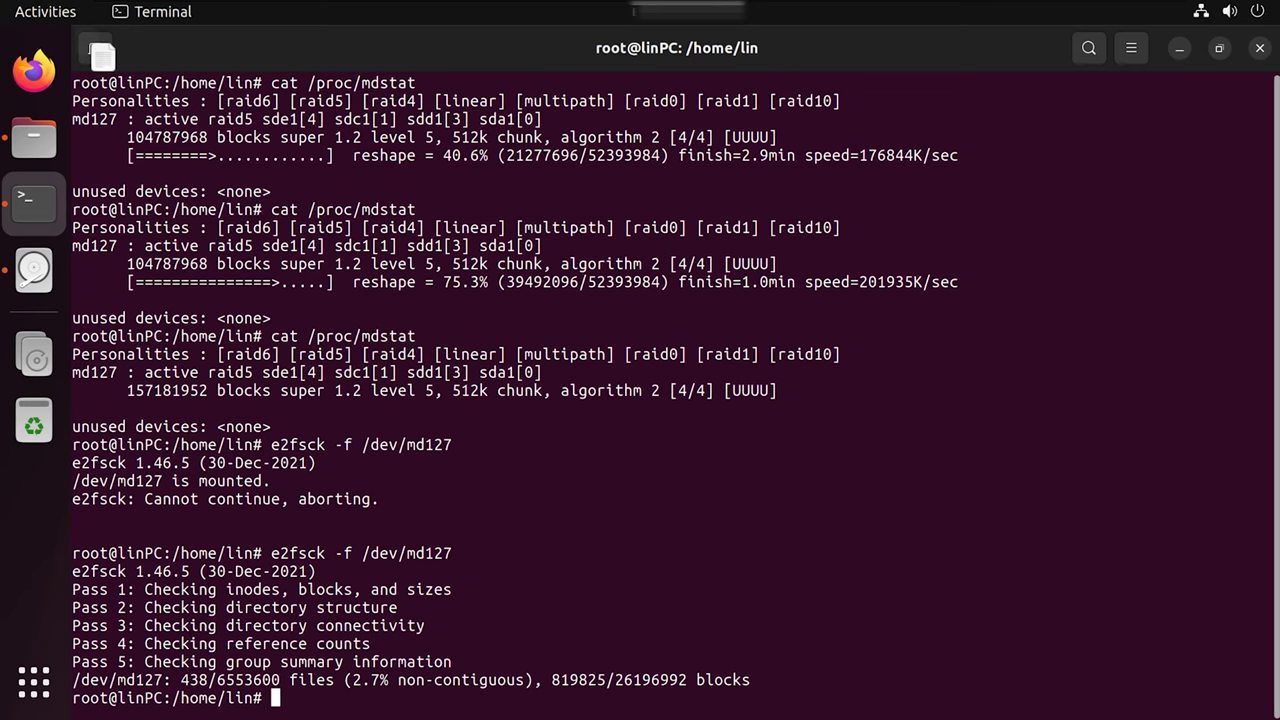
{"action": "type", "text": "resize2fs /dev/md127"}
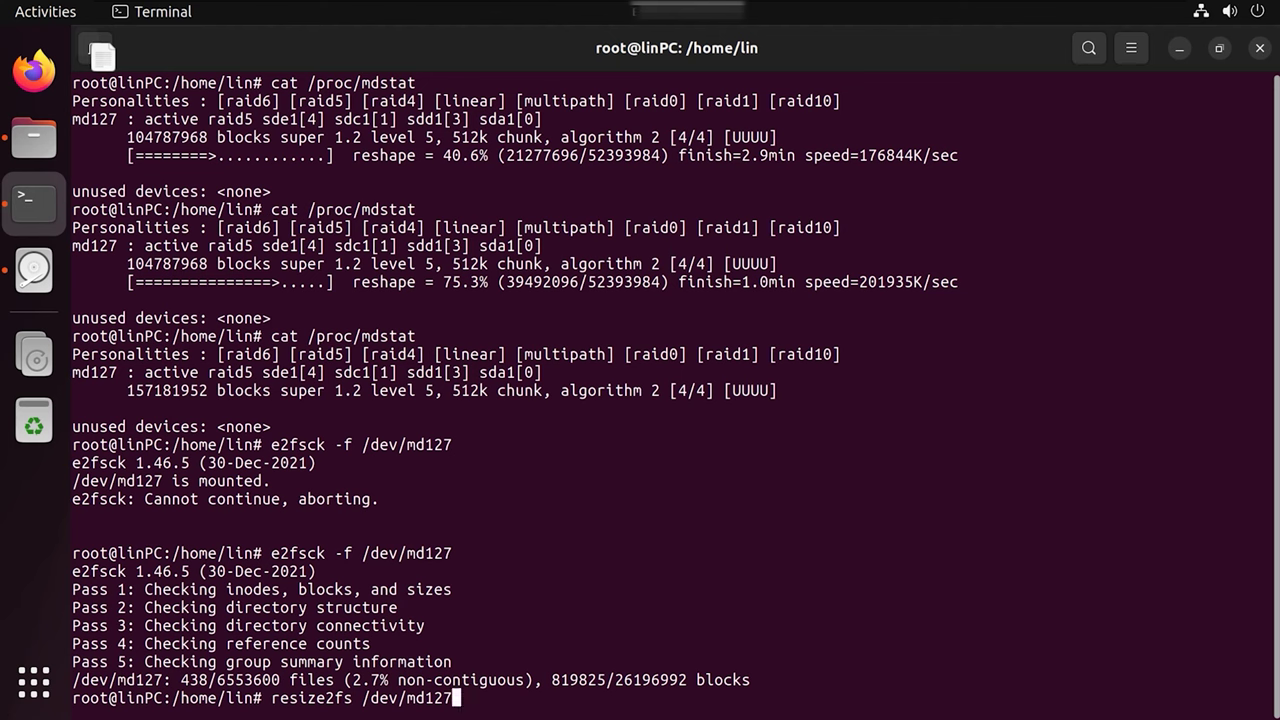
{"action": "key", "text": "Return"}
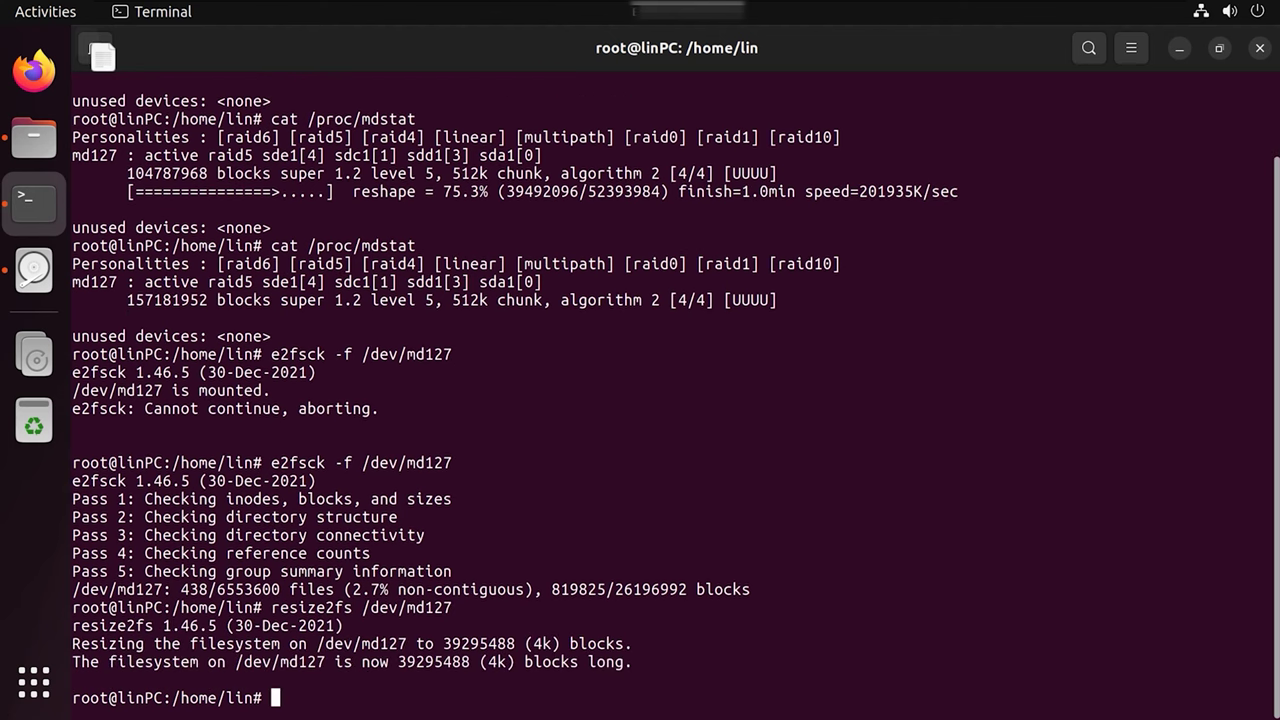
Mount the 161 GB RAID-5 array's filesystem in Disks, and list disk space usage in human-readable form with df in the terminal.
{"action": "left_click", "coordinate": [34, 270]}
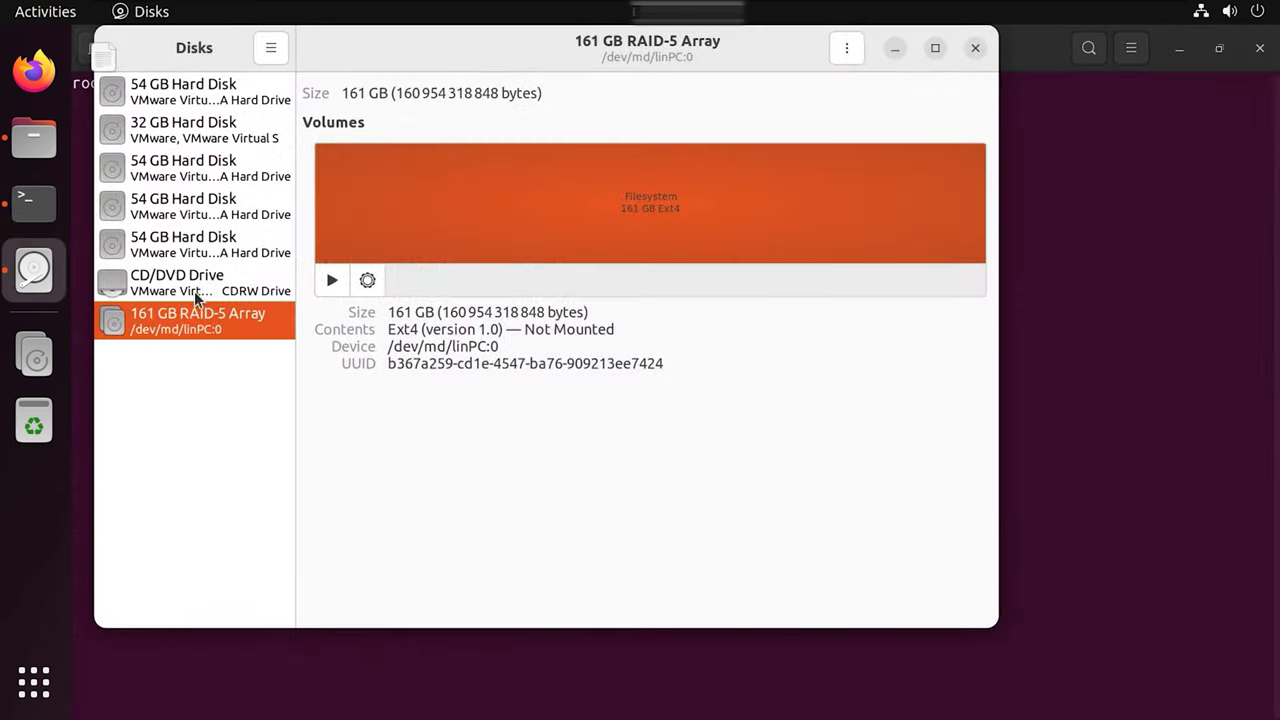
{"action": "left_click", "coordinate": [330, 283]}
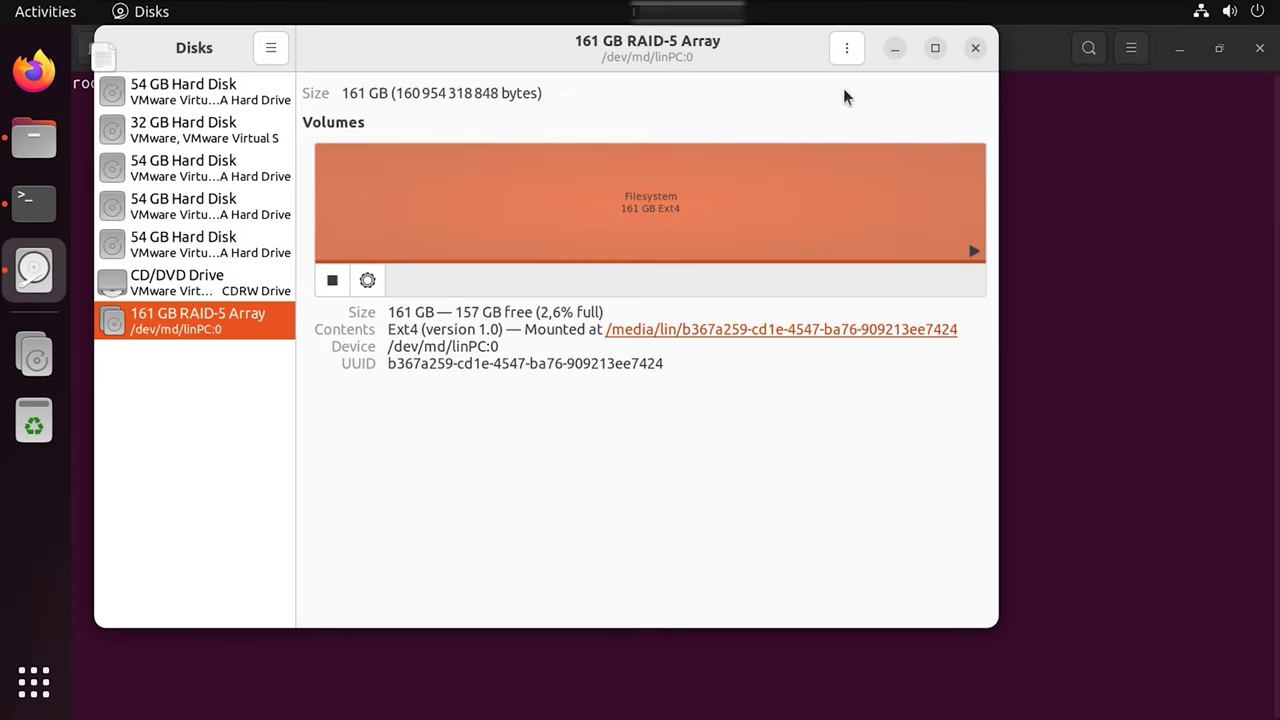
{"action": "left_click", "coordinate": [895, 47]}
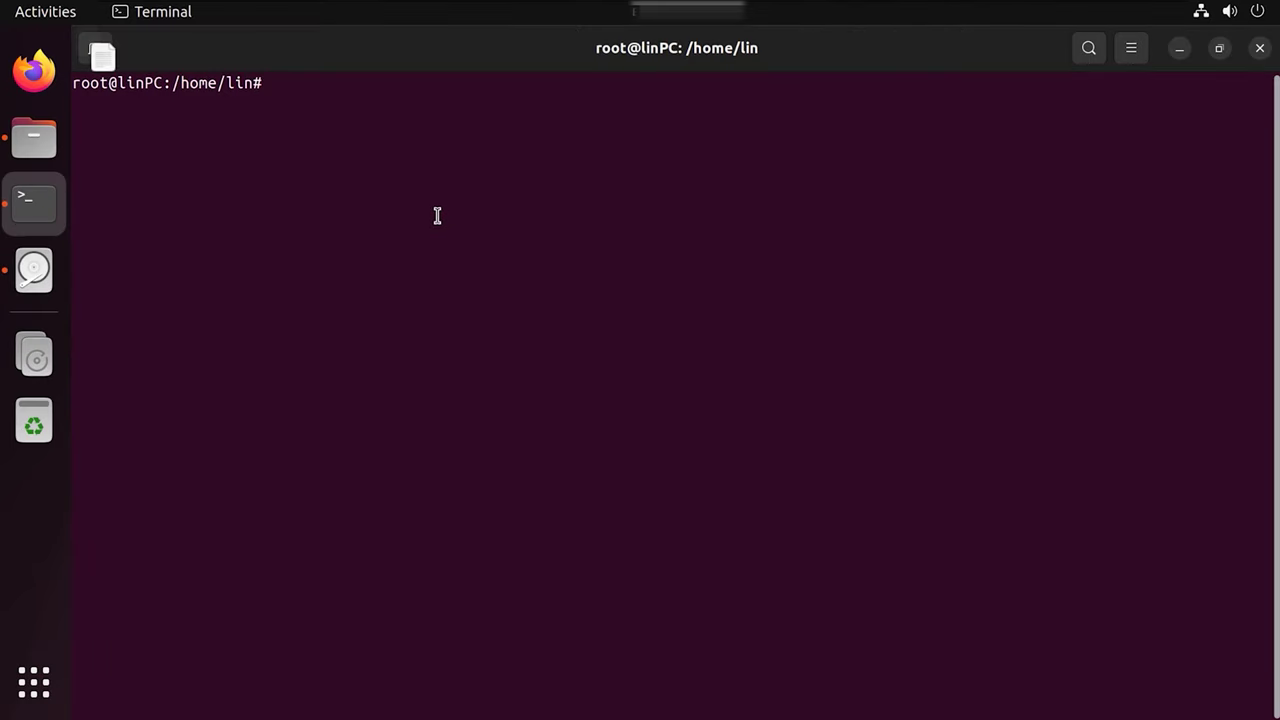
{"action": "type", "text": "df -h"}
{"action": "key", "text": "Return"}
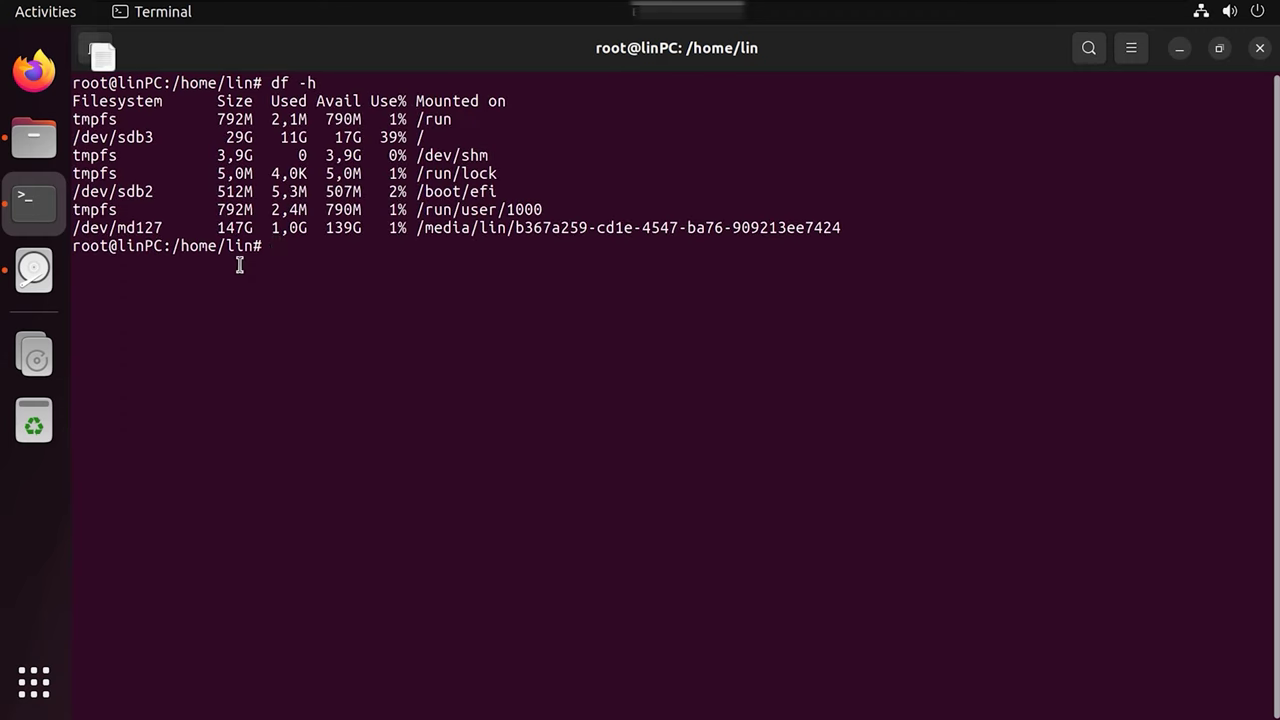
Browse the 161 GB Volume in Files, look through its Car folder, and return to Other Locations.
{"action": "left_click", "coordinate": [34, 137]}
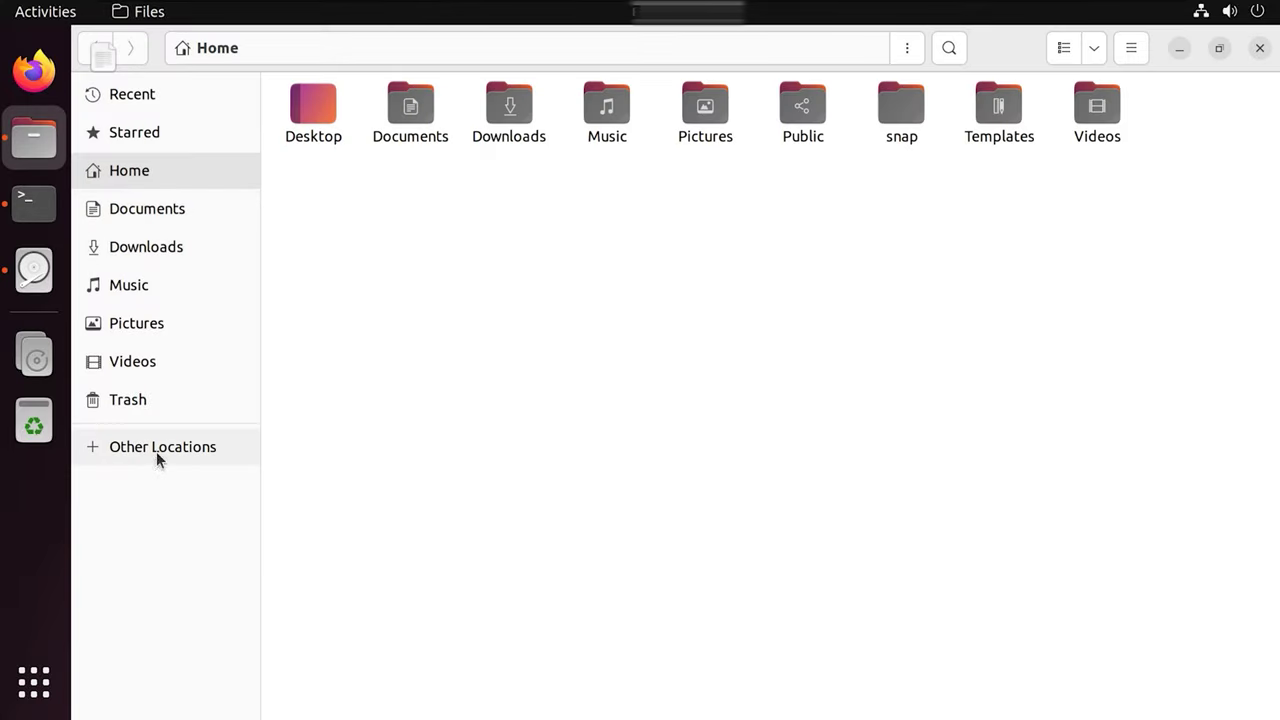
{"action": "left_click", "coordinate": [156, 451]}
{"action": "left_click", "coordinate": [390, 186]}
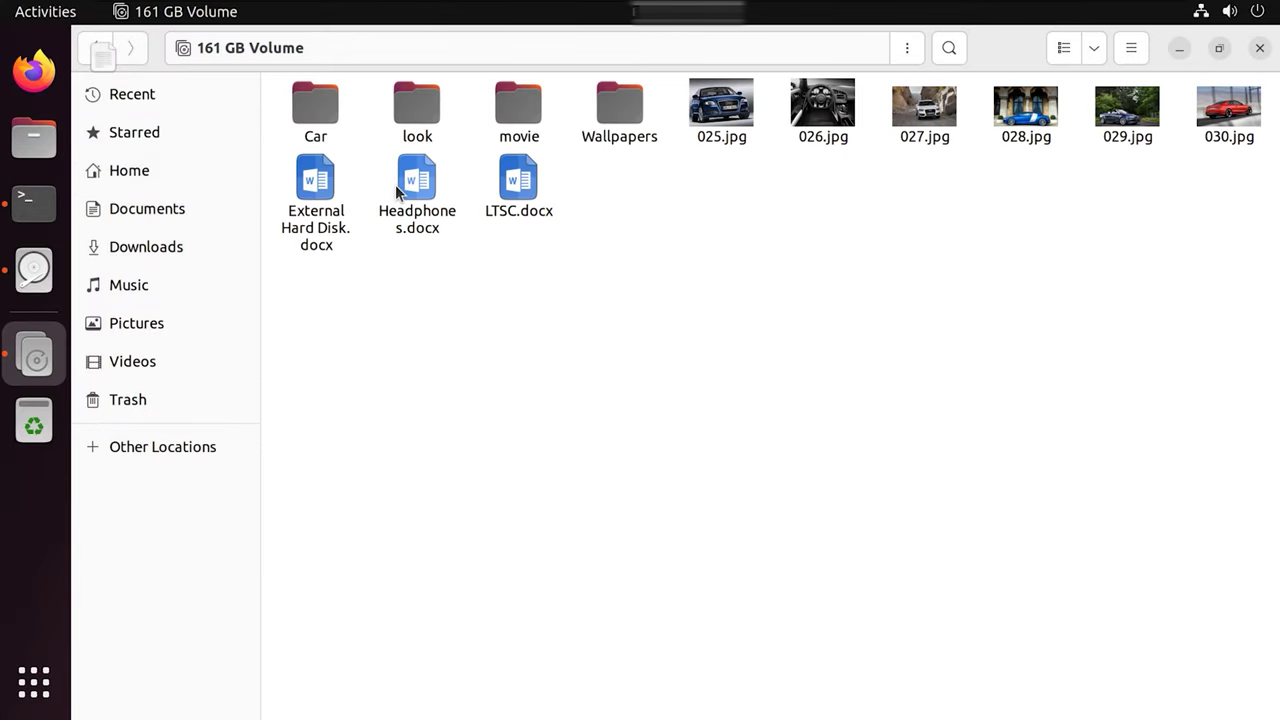
{"action": "double_click", "coordinate": [323, 104]}
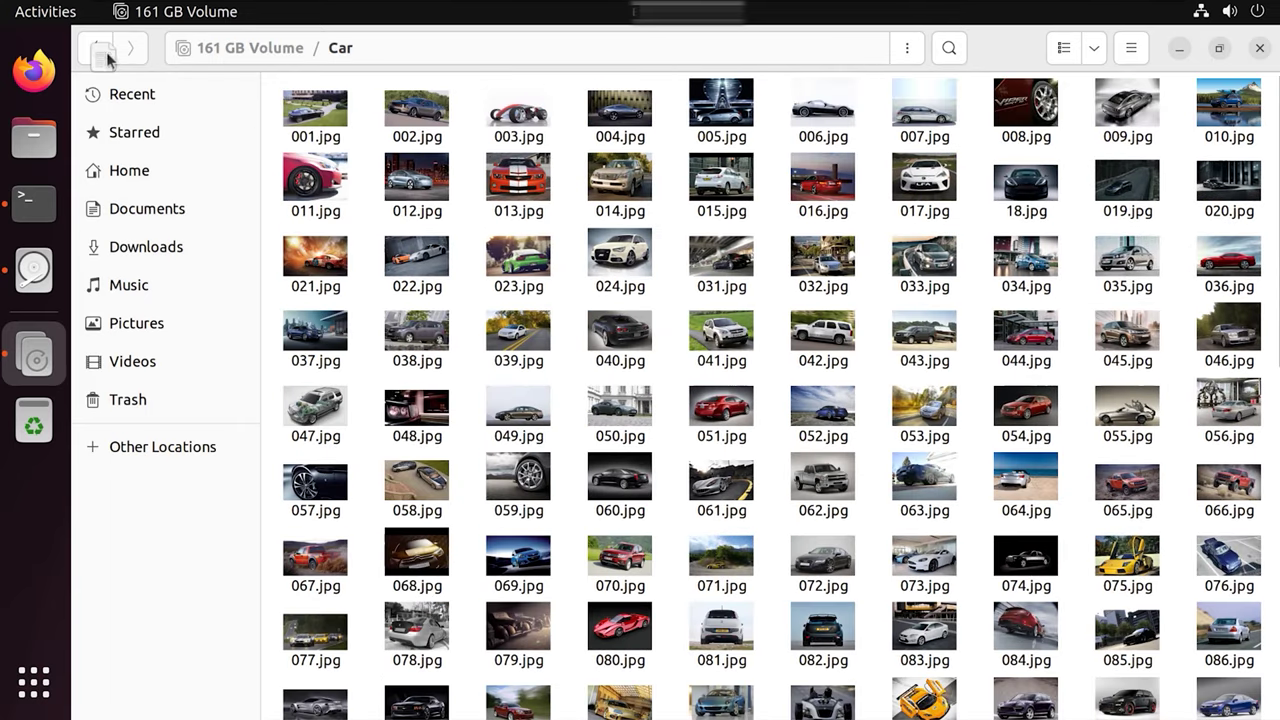
{"action": "left_click", "coordinate": [289, 53]}
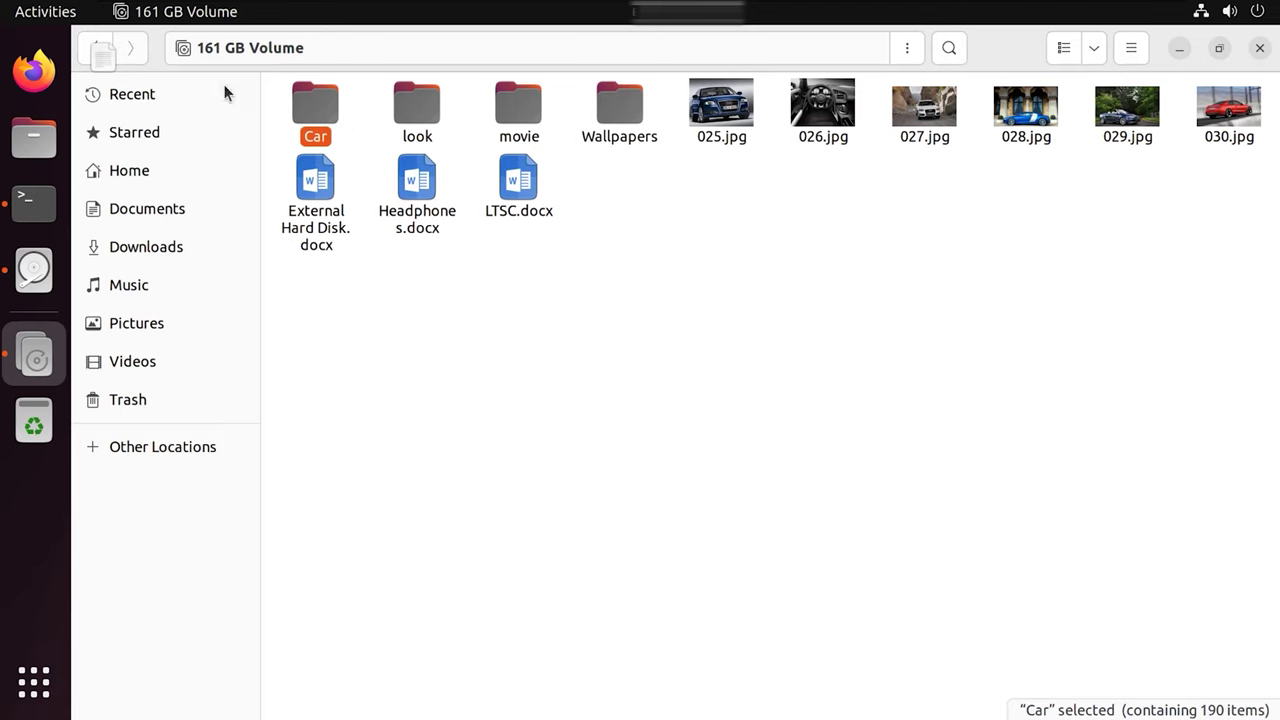
{"action": "left_click", "coordinate": [100, 48]}
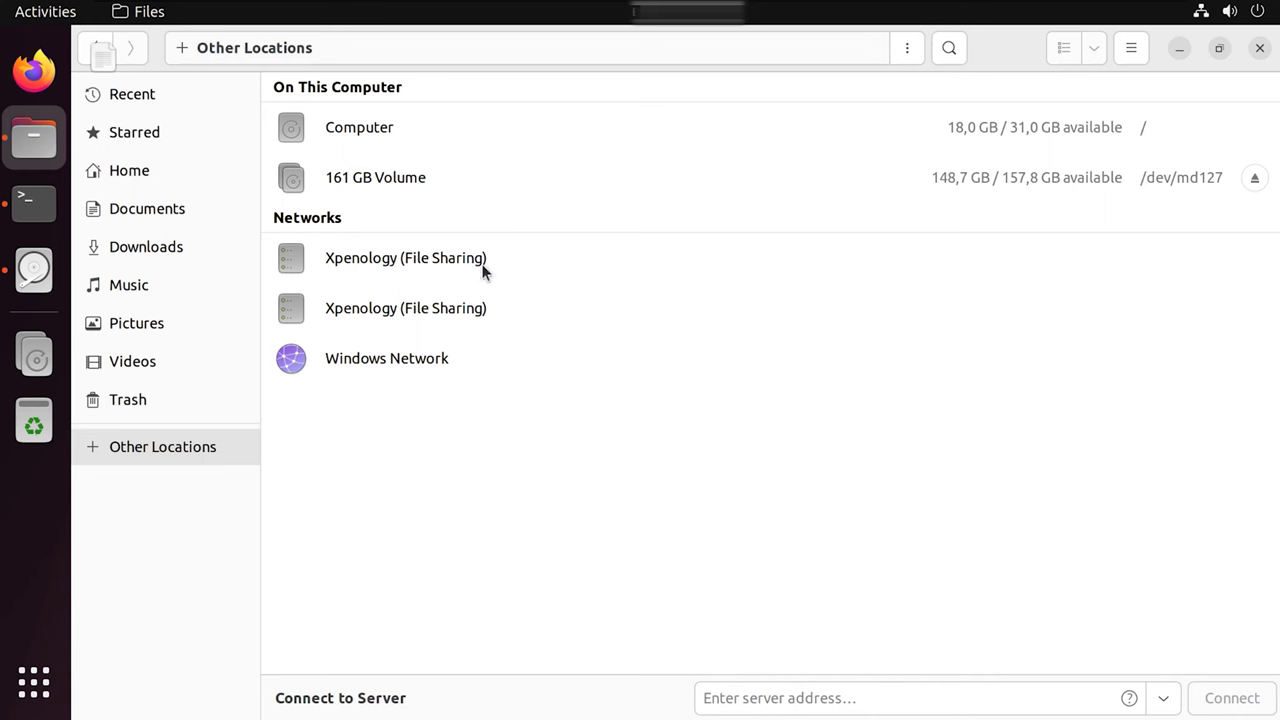
View the contents of the 97 GB Volume in Files and the details of the 97 GB block device /dev/vg1/lvr5 in Disks.
{"action": "left_click", "coordinate": [34, 270]}
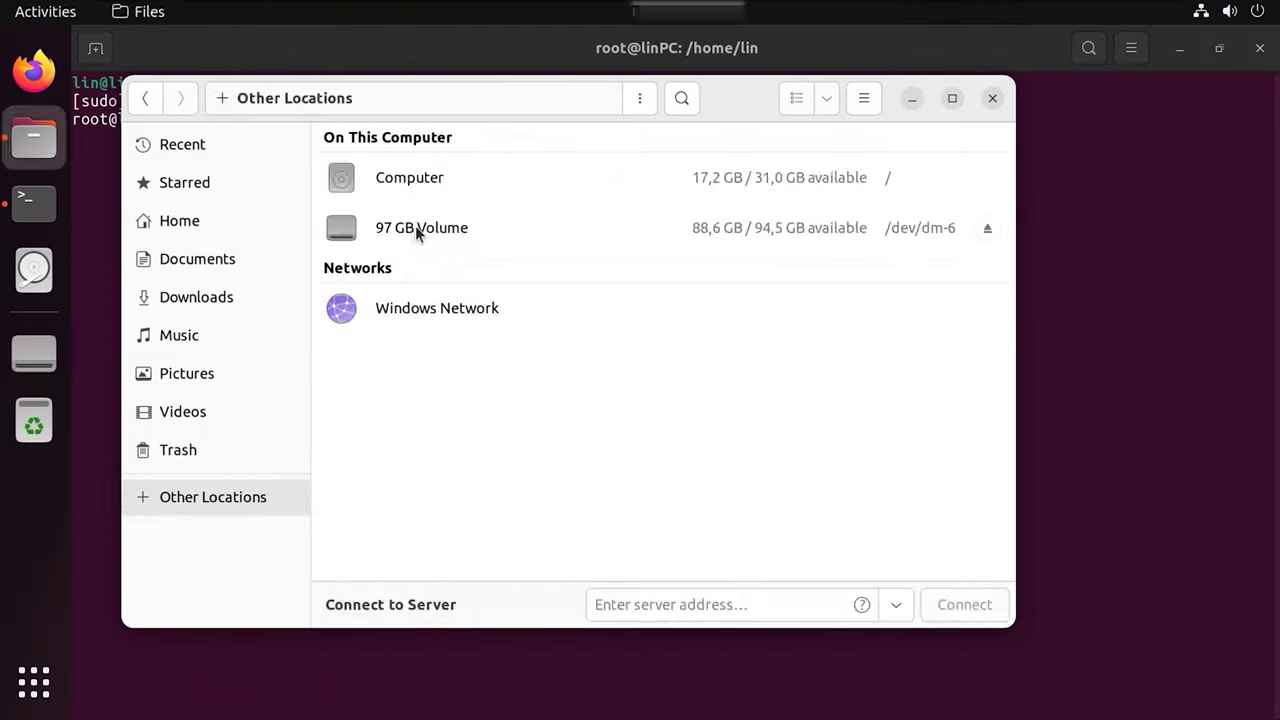
{"action": "left_click", "coordinate": [418, 227]}
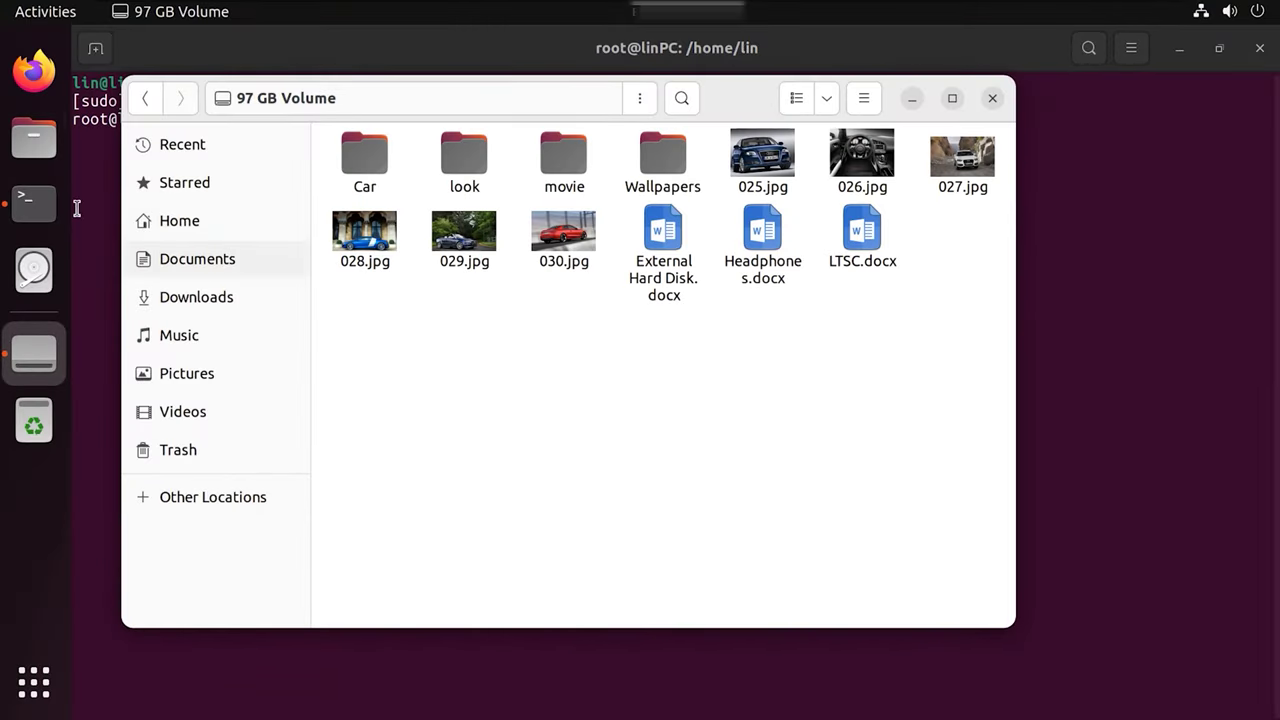
{"action": "left_click", "coordinate": [34, 270]}
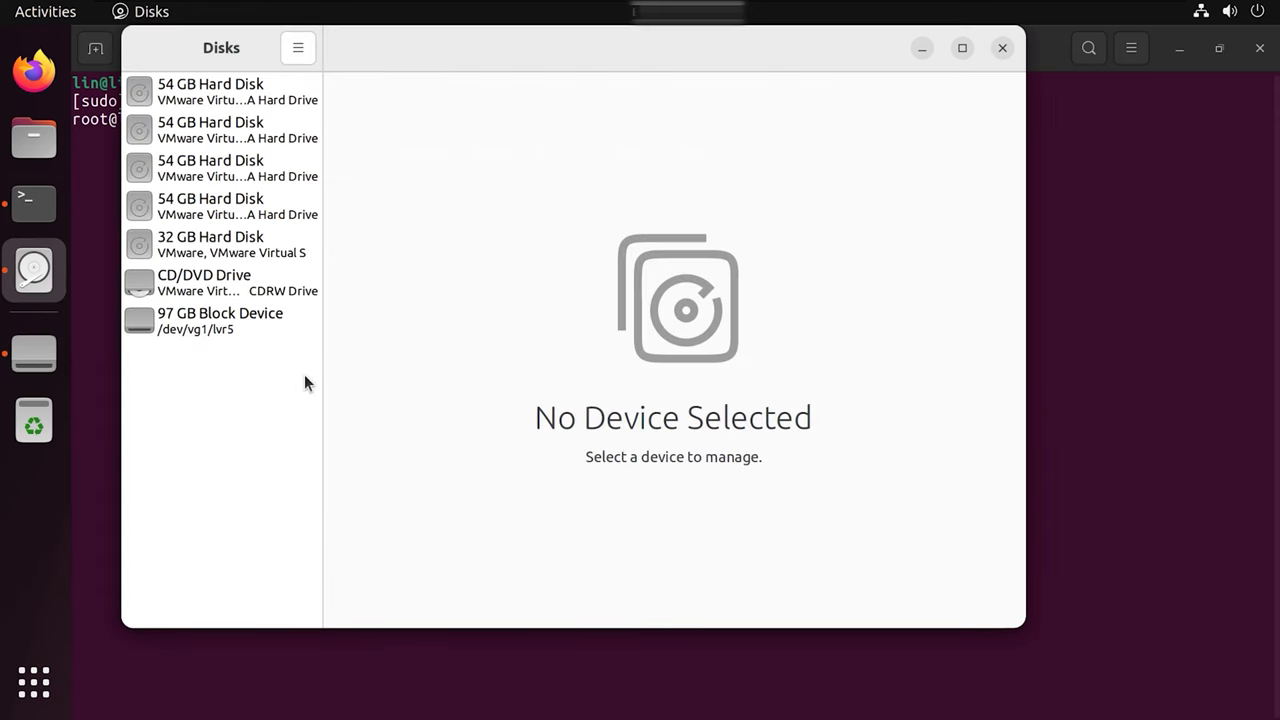
{"action": "left_click", "coordinate": [205, 320]}
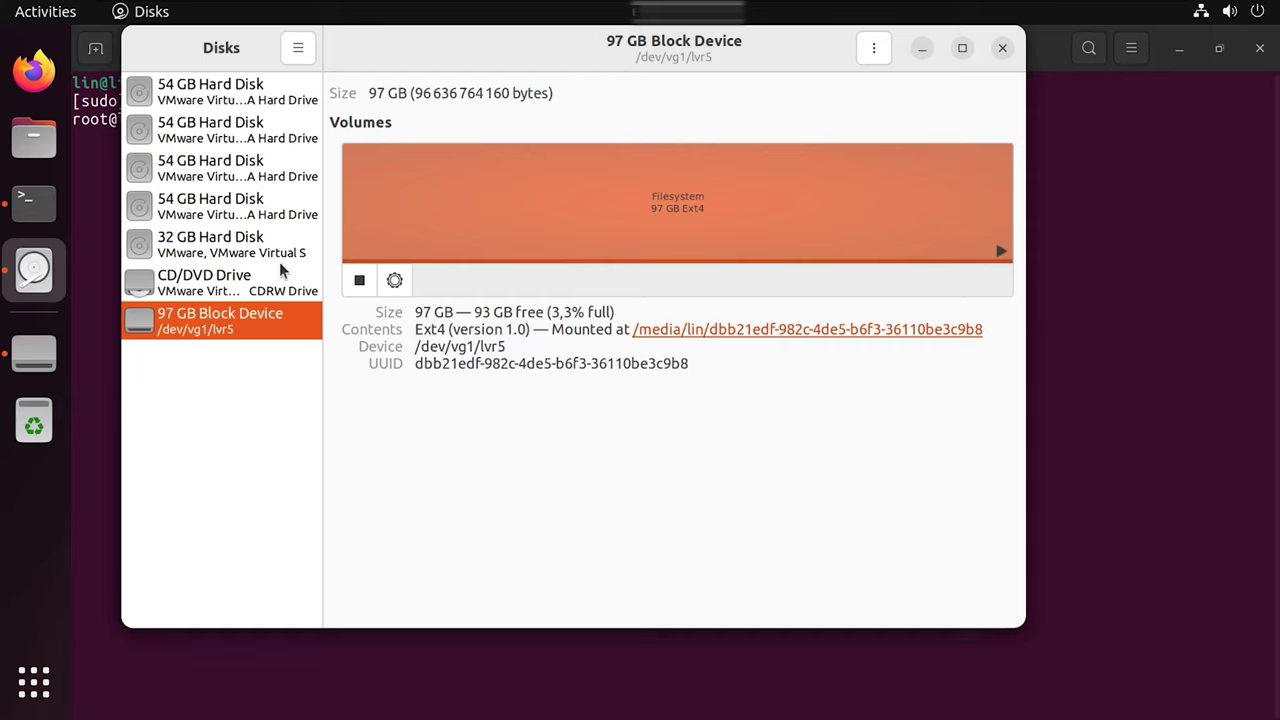
Examine the partitioning of each of the four 54 GB hard disks in Disks, from /dev/sda to /dev/sdd.
{"action": "left_click", "coordinate": [222, 100]}
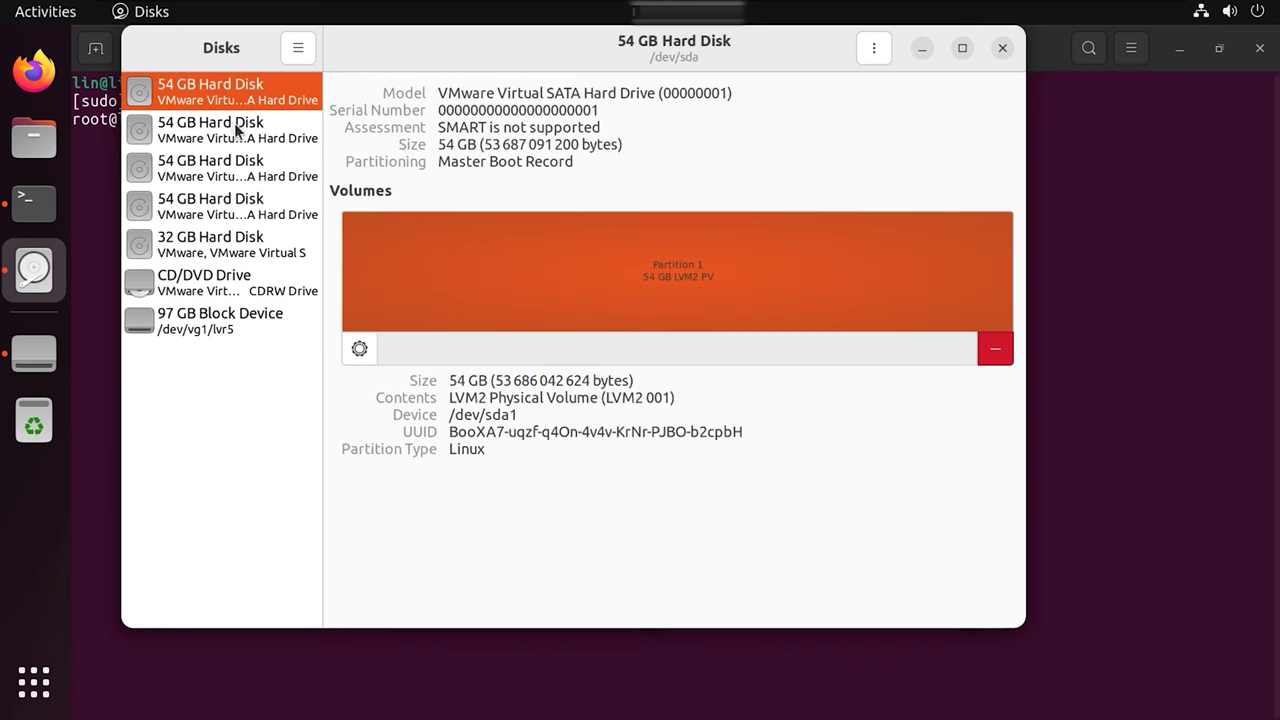
{"action": "left_click", "coordinate": [240, 138]}
{"action": "left_click", "coordinate": [244, 175]}
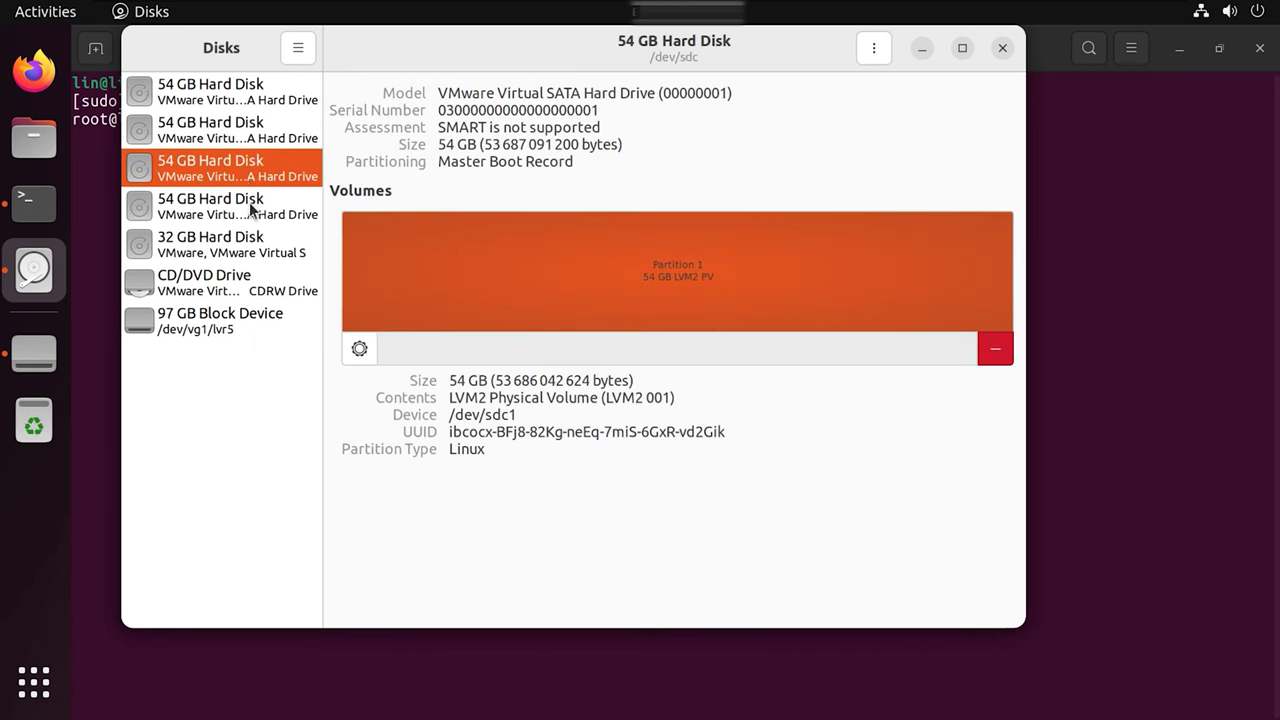
{"action": "left_click", "coordinate": [250, 208]}
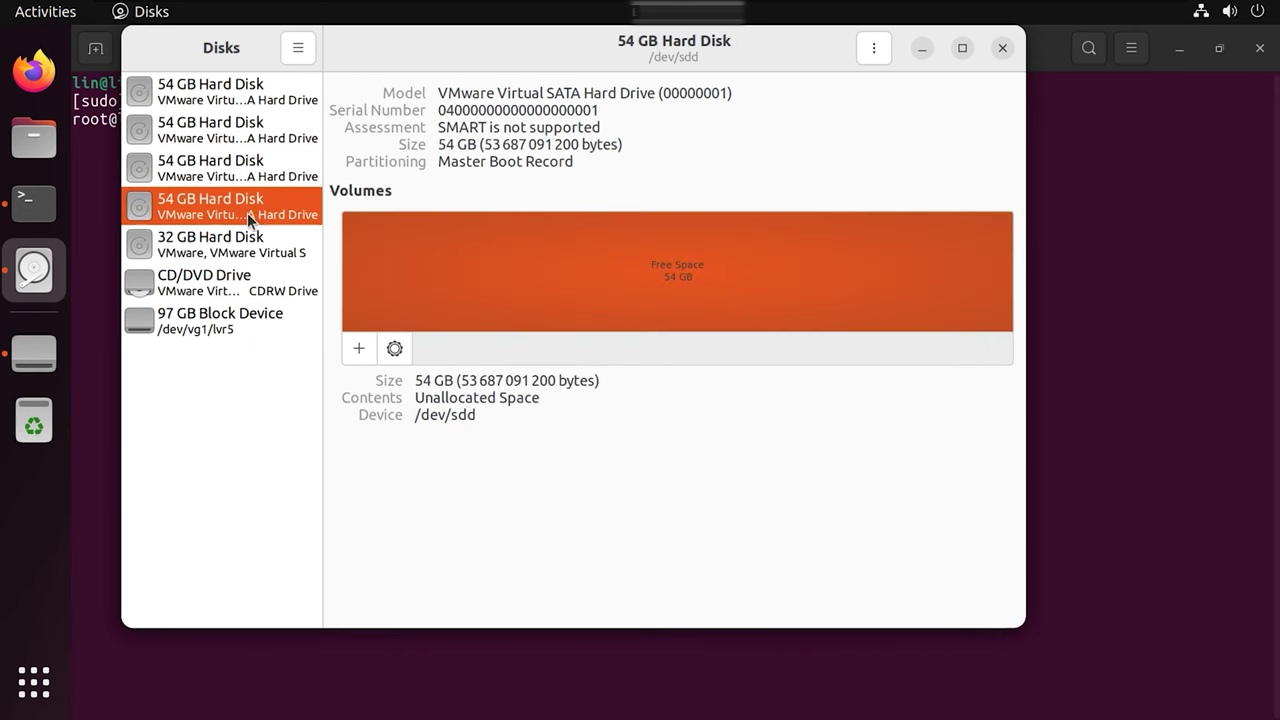
In the terminal, create primary partition number 1 on /dev/sdd with fdisk, accepting the default sectors, and write the partition table.
{"action": "left_click", "coordinate": [38, 205]}
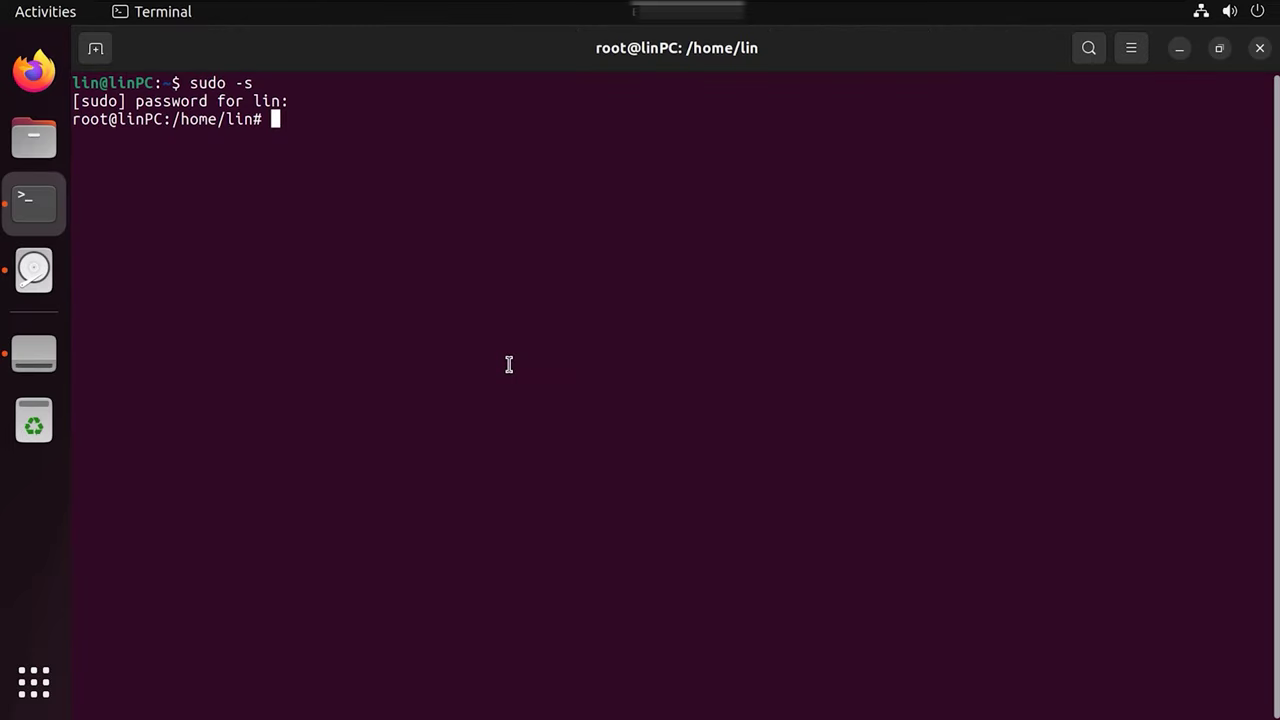
{"action": "type", "text": "fdisk "}
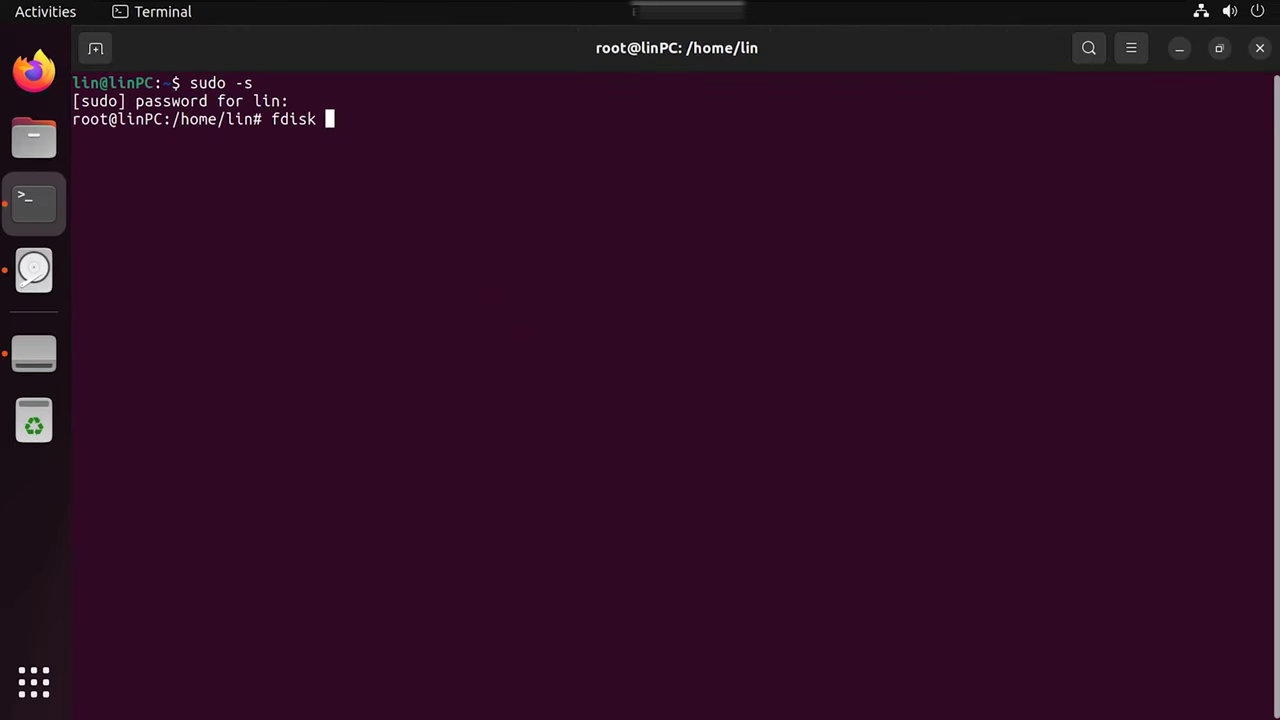
{"action": "type", "text": "/dev/sdd"}
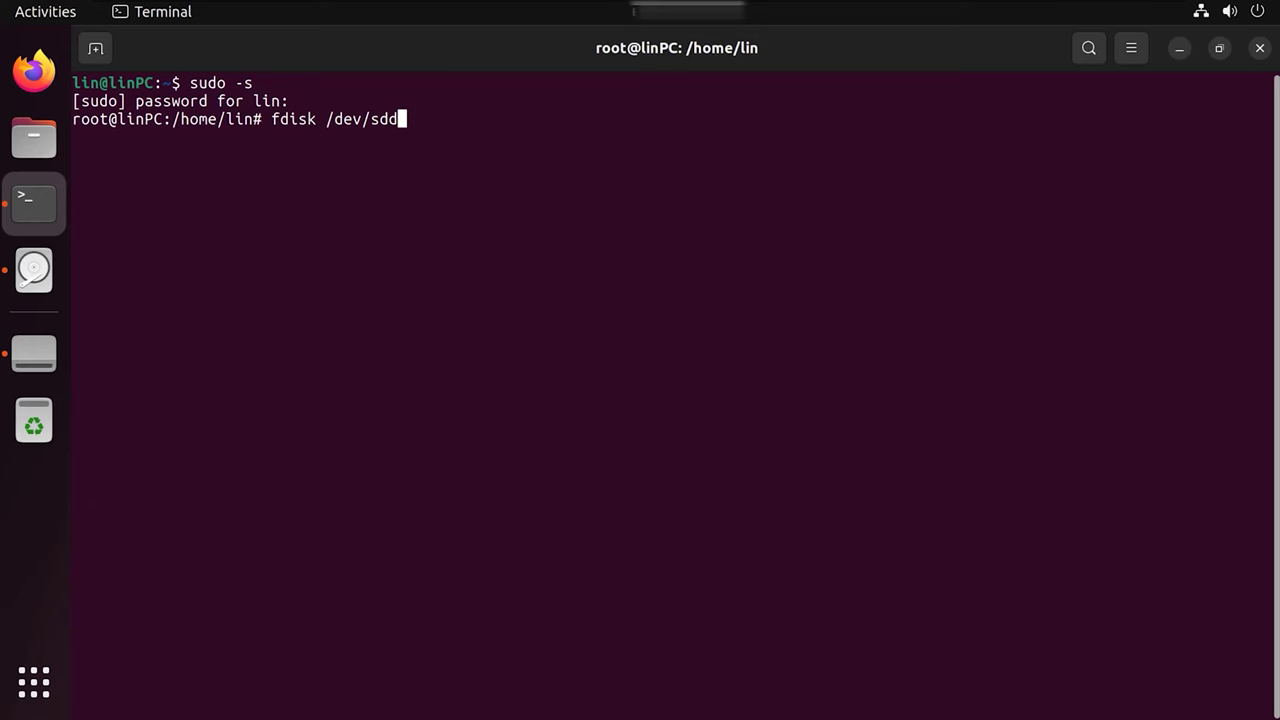
{"action": "key", "text": "Return"}
{"action": "type", "text": "n"}
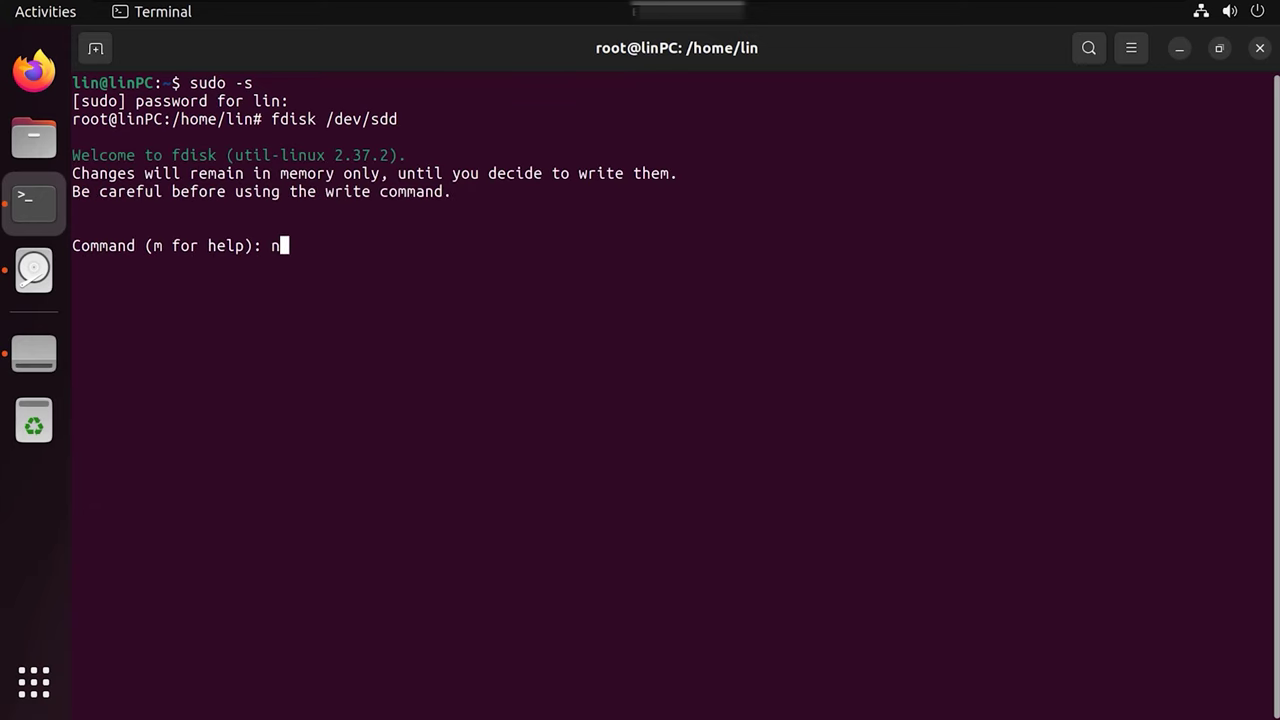
{"action": "key", "text": "Return"}
{"action": "type", "text": "p"}
{"action": "key", "text": "Return"}
{"action": "type", "text": "1"}
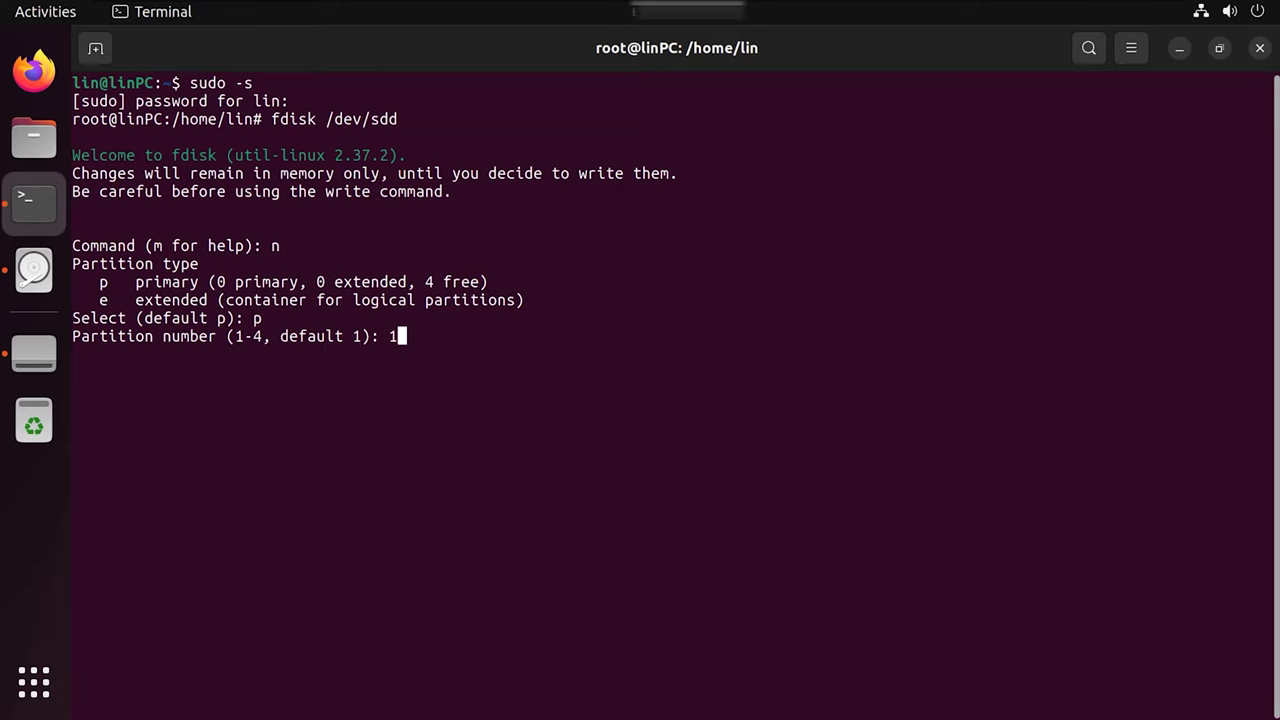
{"action": "key", "text": "Return"}
{"action": "key", "text": "Return"}
{"action": "key", "text": "Return"}
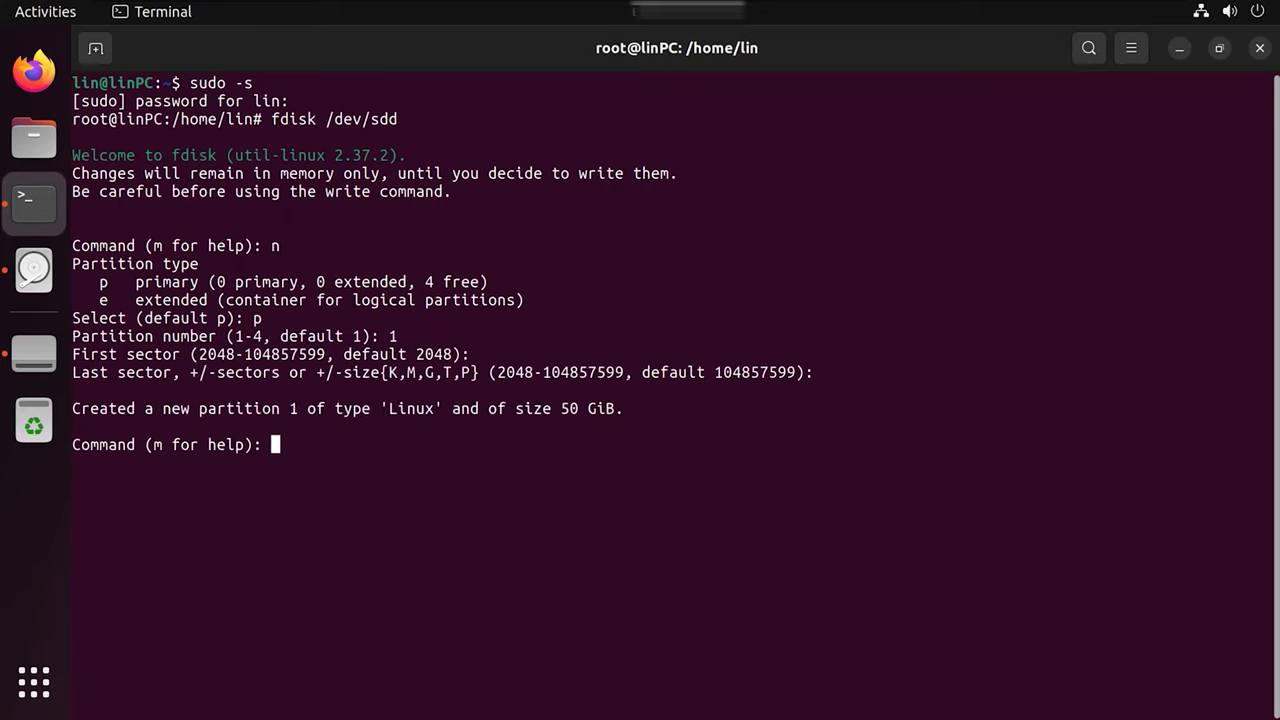
{"action": "type", "text": "w"}
{"action": "key", "text": "Return"}
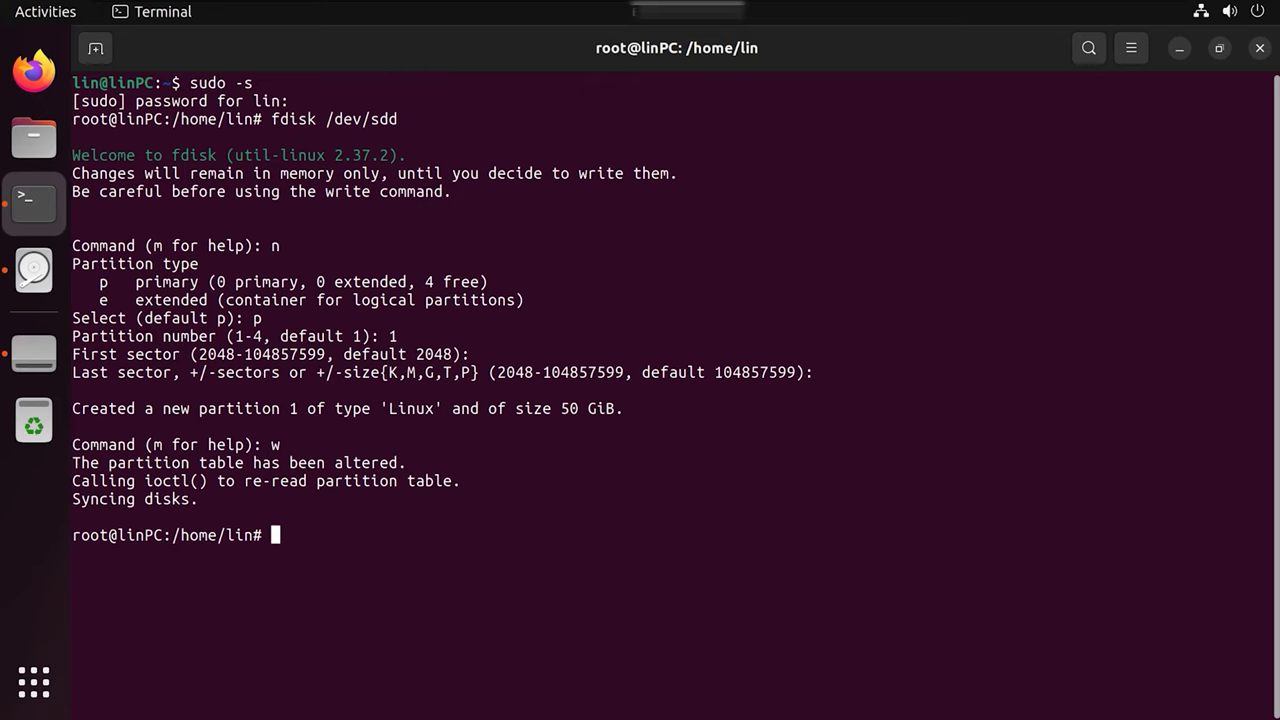
Create an LVM physical volume on /dev/sdd1 and extend the volume group vg1 with it.
{"action": "type", "text": "pvcreate /"}
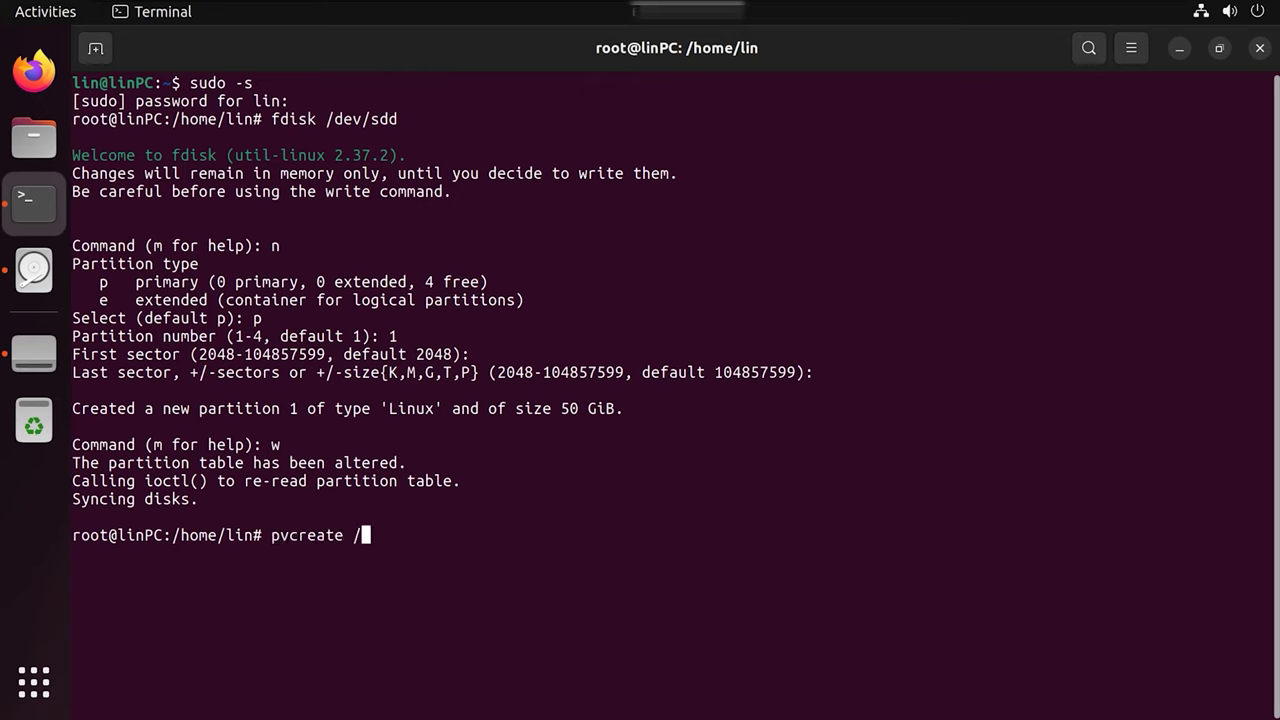
{"action": "type", "text": "dev/sdd1"}
{"action": "key", "text": "Return"}
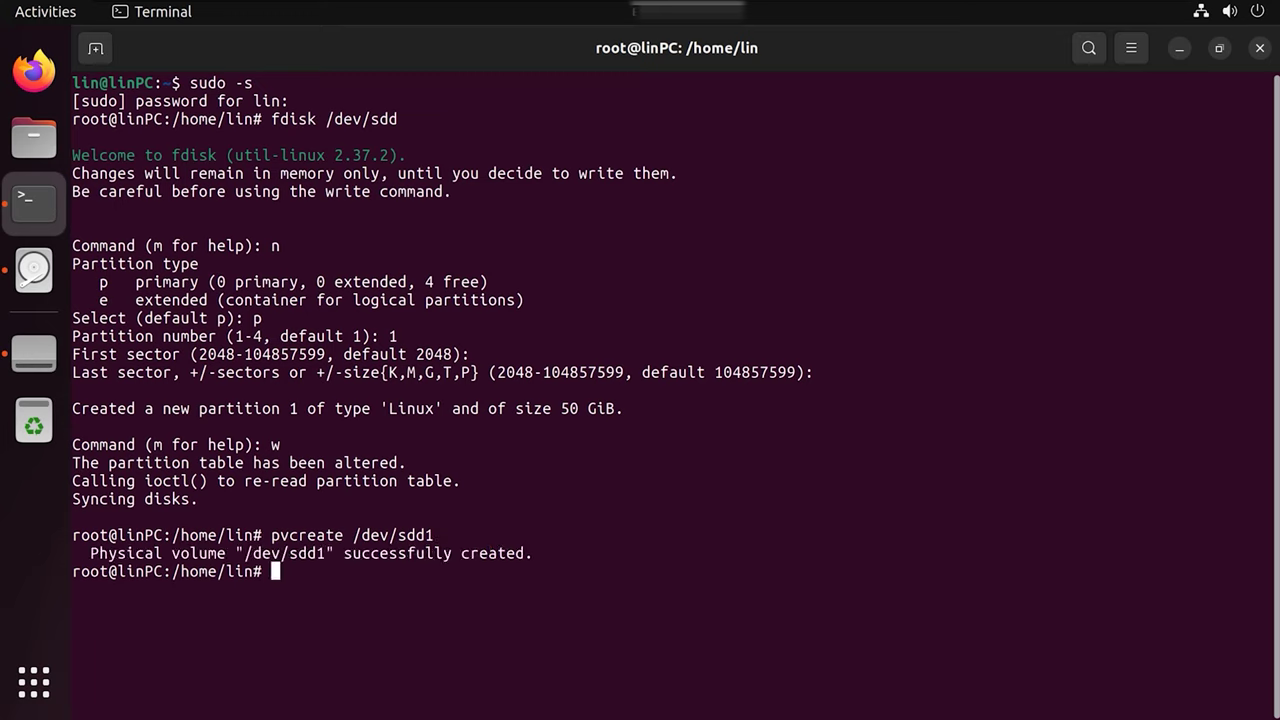
{"action": "type", "text": "vgextend vg1 /dev/sdd1"}
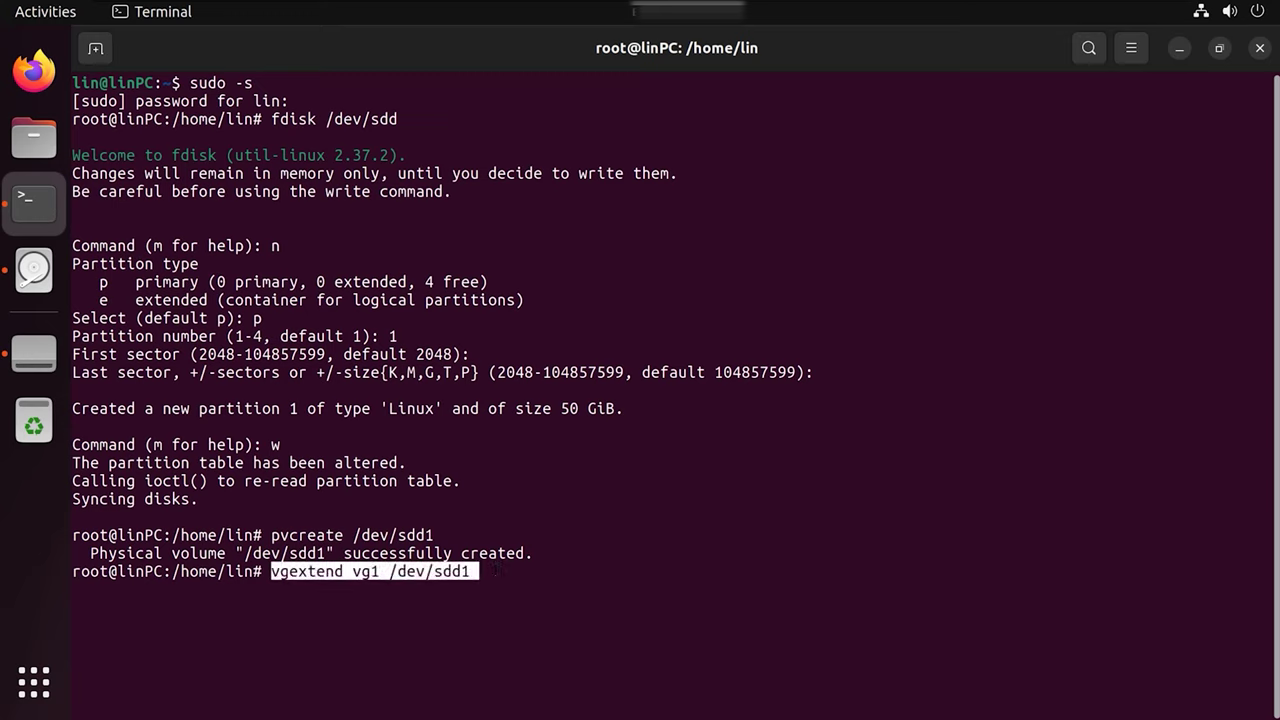
{"action": "key", "text": "Return"}
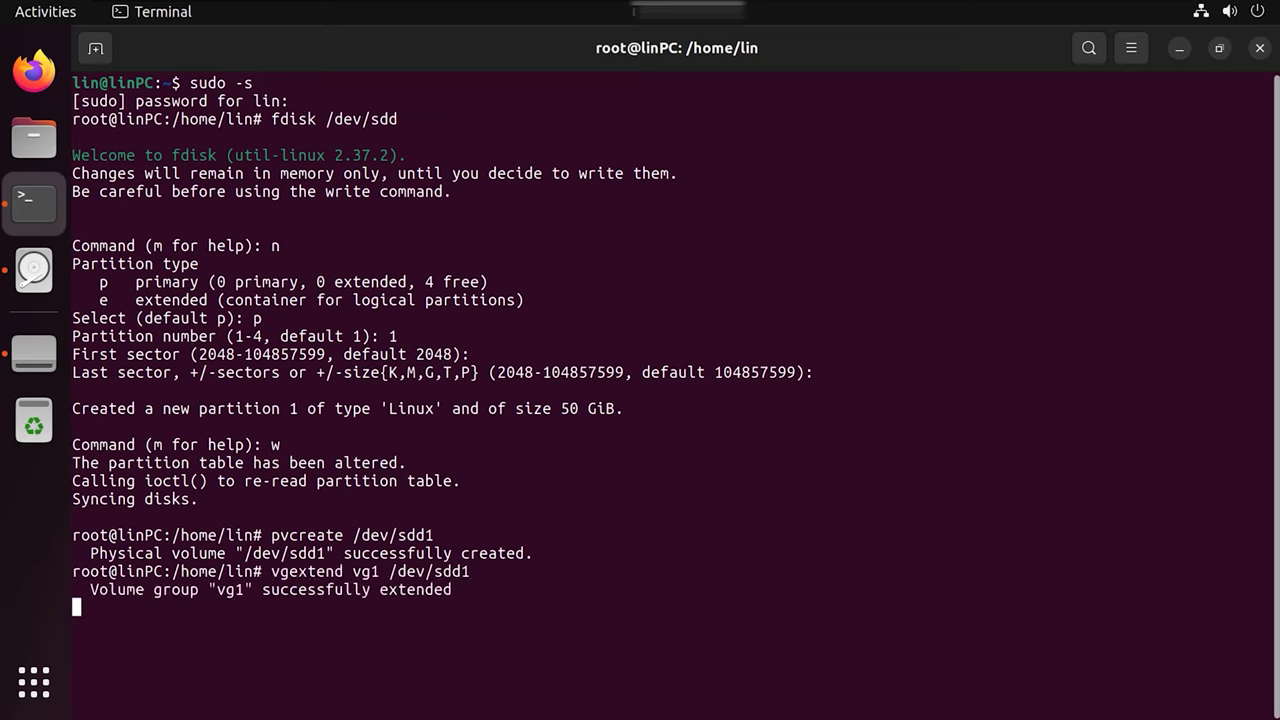
Check /dev/sdd and the block device /dev/vg1/lvr5 in Disks, and list the volume groups with vgs in the terminal.
{"action": "left_click", "coordinate": [34, 268]}
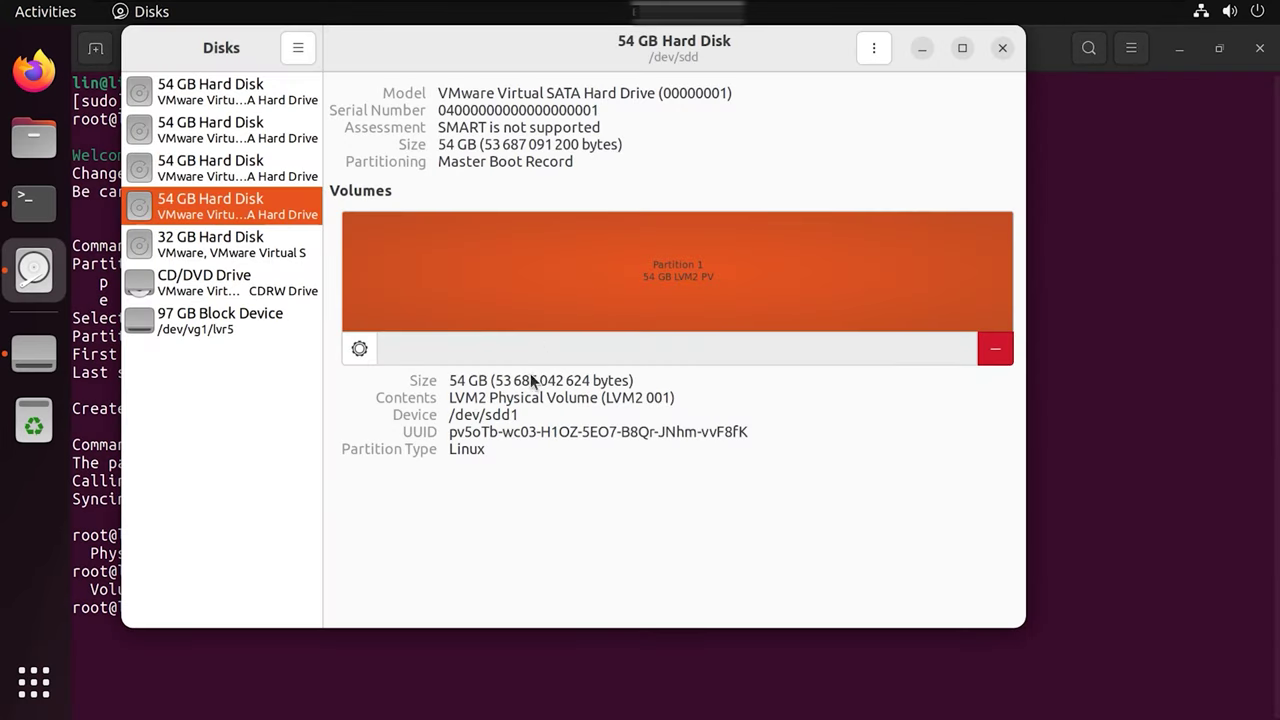
{"action": "left_click", "coordinate": [230, 322]}
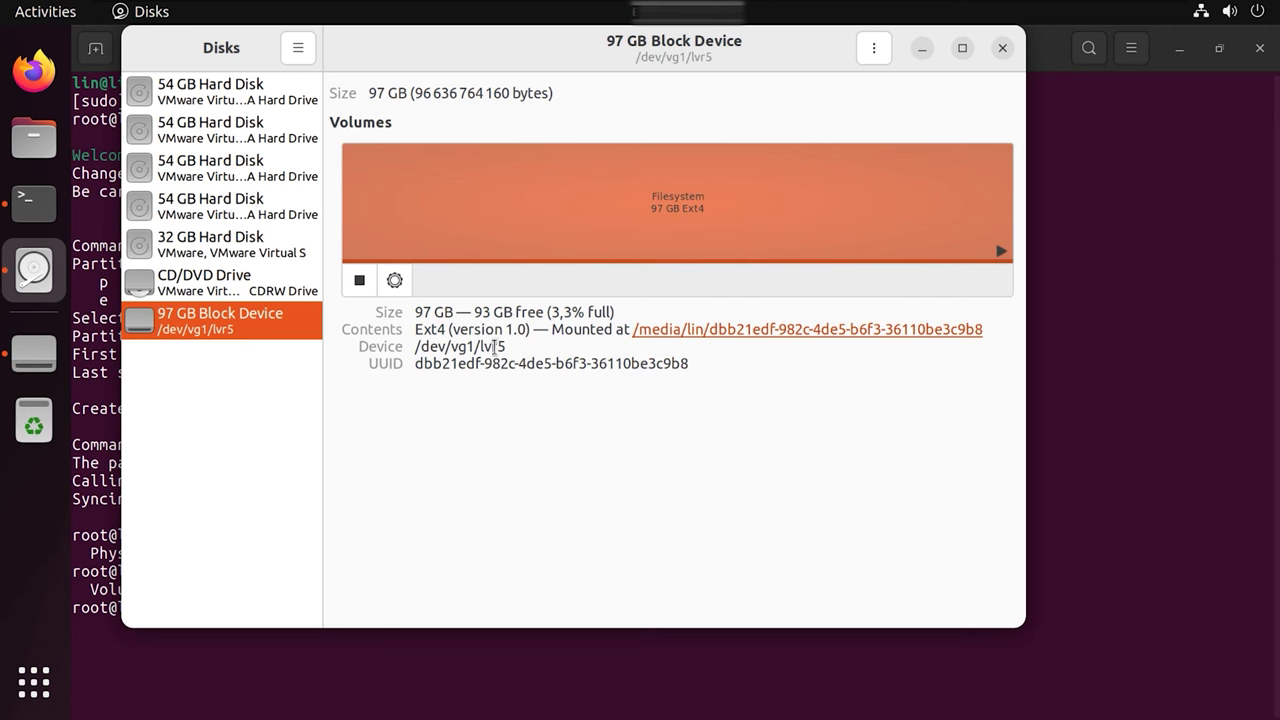
{"action": "key", "text": "alt+Tab"}
{"action": "type", "text": "vgs"}
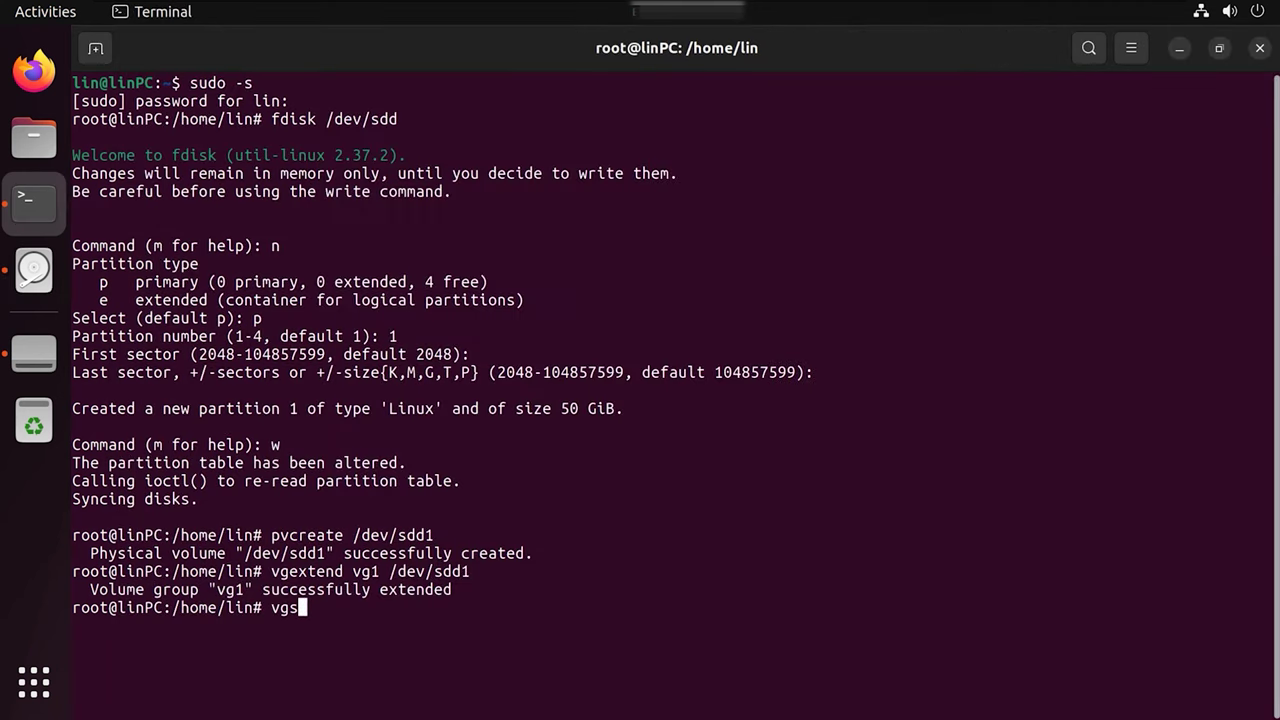
{"action": "key", "text": "Return"}
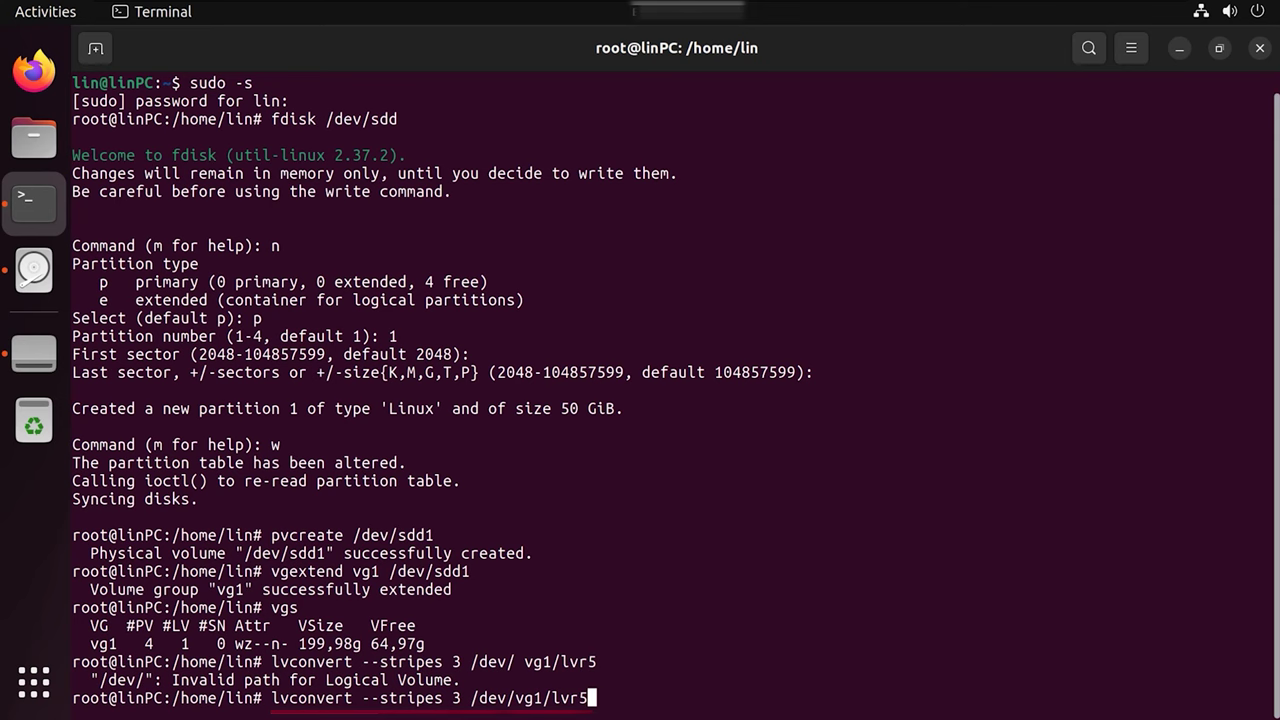
Convert the logical volume /dev/vg1/lvr5 to 3 stripes with lvconvert, and extend it and its file system with lvresize by +100%FREE extents.
{"action": "key", "text": "Return"}
{"action": "type", "text": "y"}
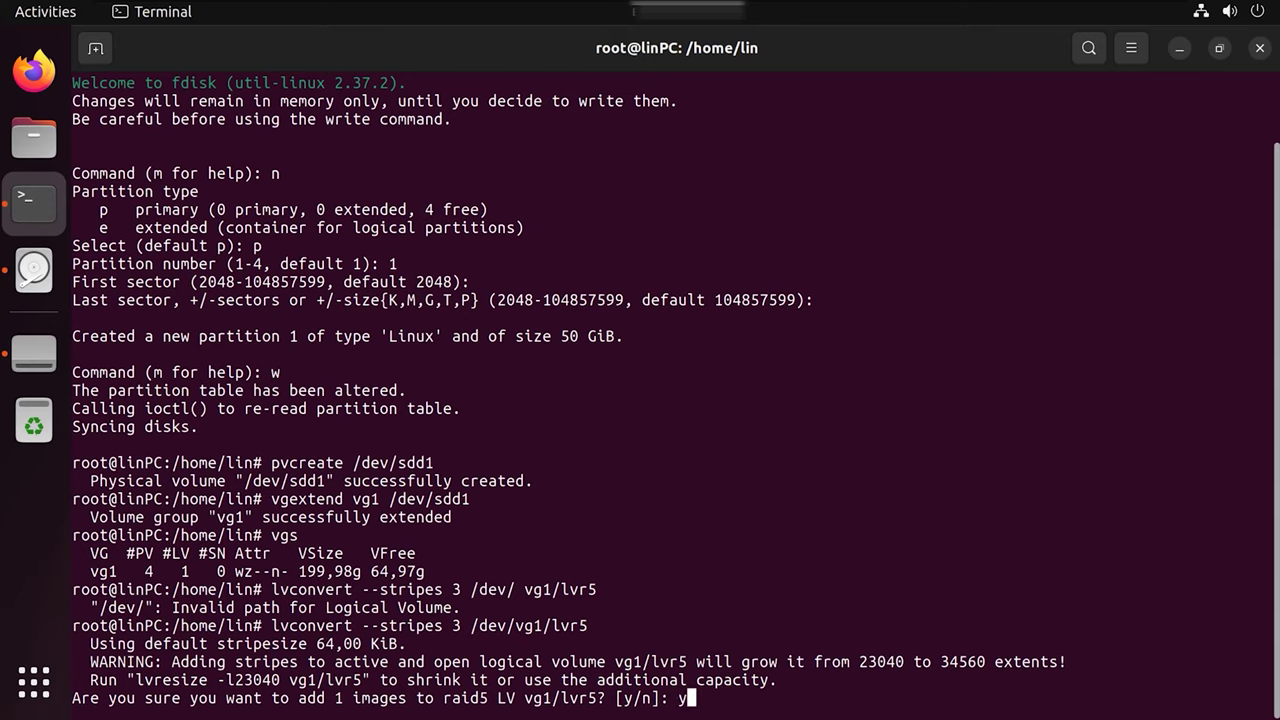
{"action": "key", "text": "Return"}
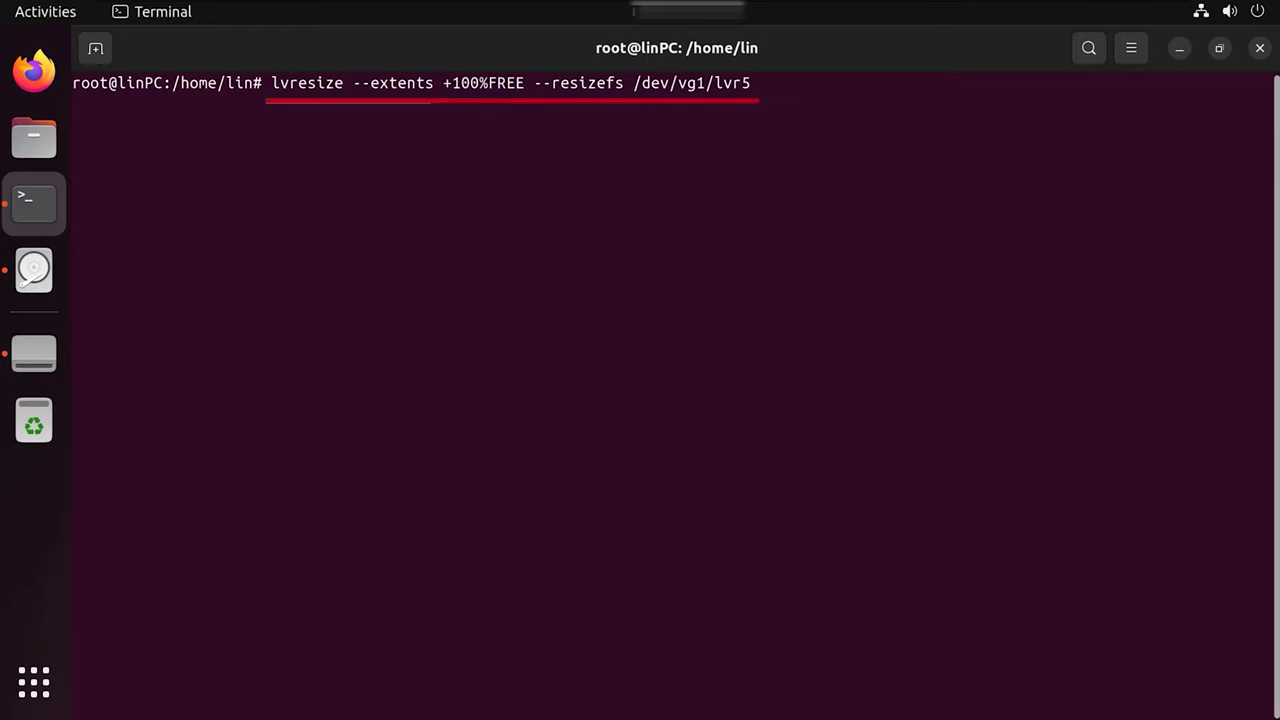
{"action": "key", "text": "Return"}
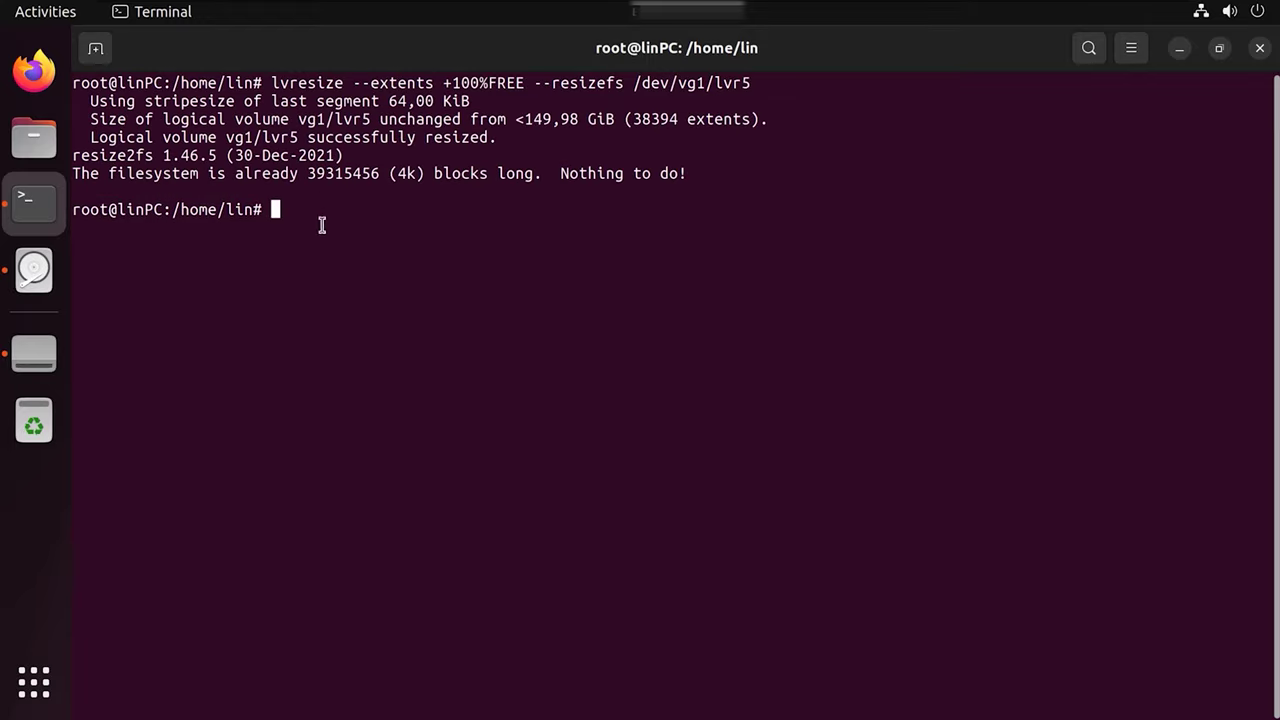
In Disks, examine the size of the block device /dev/vg1/lvr5 and the partitions of the hard disks that make it up.
{"action": "left_click", "coordinate": [33, 271]}
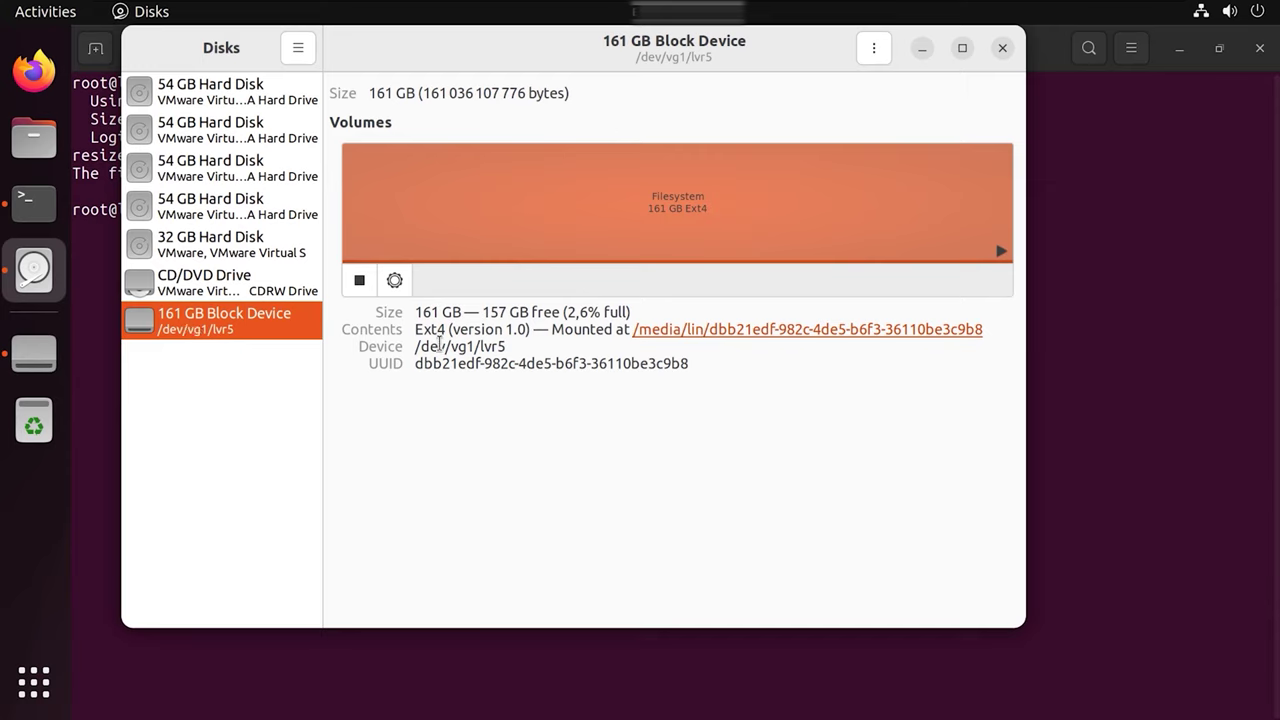
{"action": "left_click_drag", "start_coordinate": [418, 312], "coordinate": [451, 312]}
{"action": "left_click", "coordinate": [207, 242]}
{"action": "left_click", "coordinate": [212, 210]}
{"action": "left_click", "coordinate": [215, 168]}
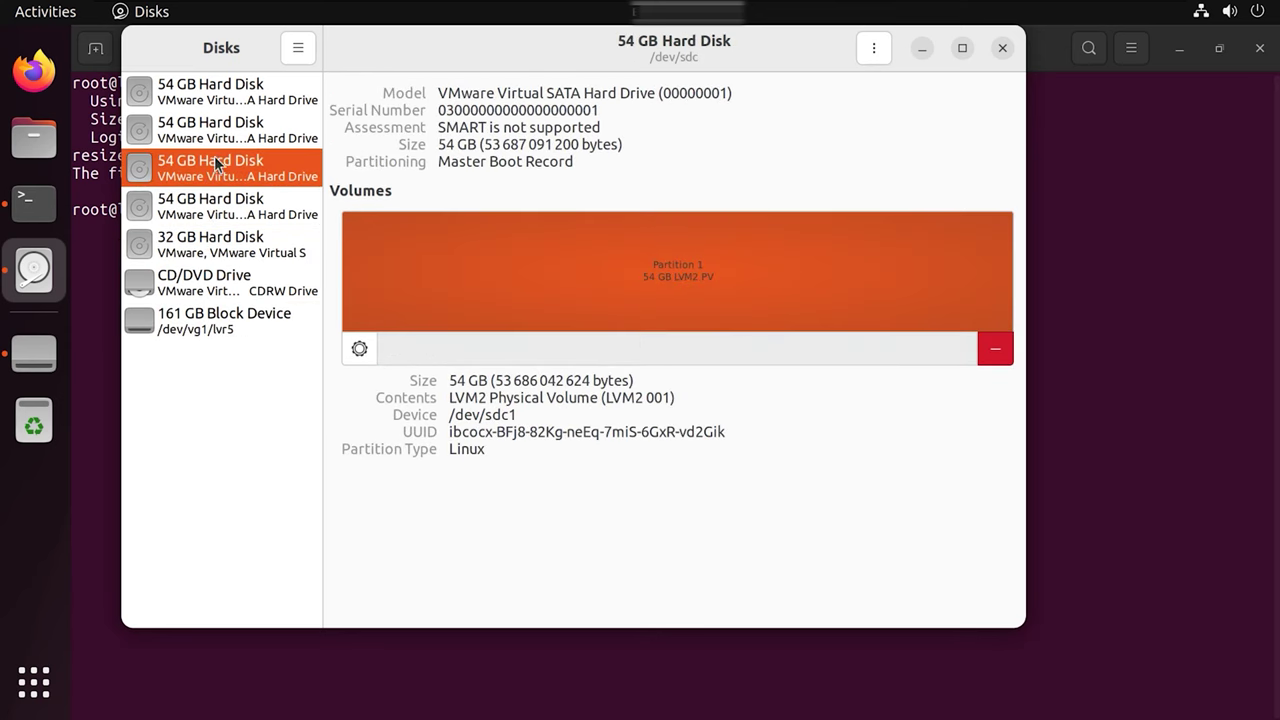
{"action": "left_click", "coordinate": [212, 132]}
{"action": "left_click", "coordinate": [208, 102]}
{"action": "left_click", "coordinate": [205, 211]}
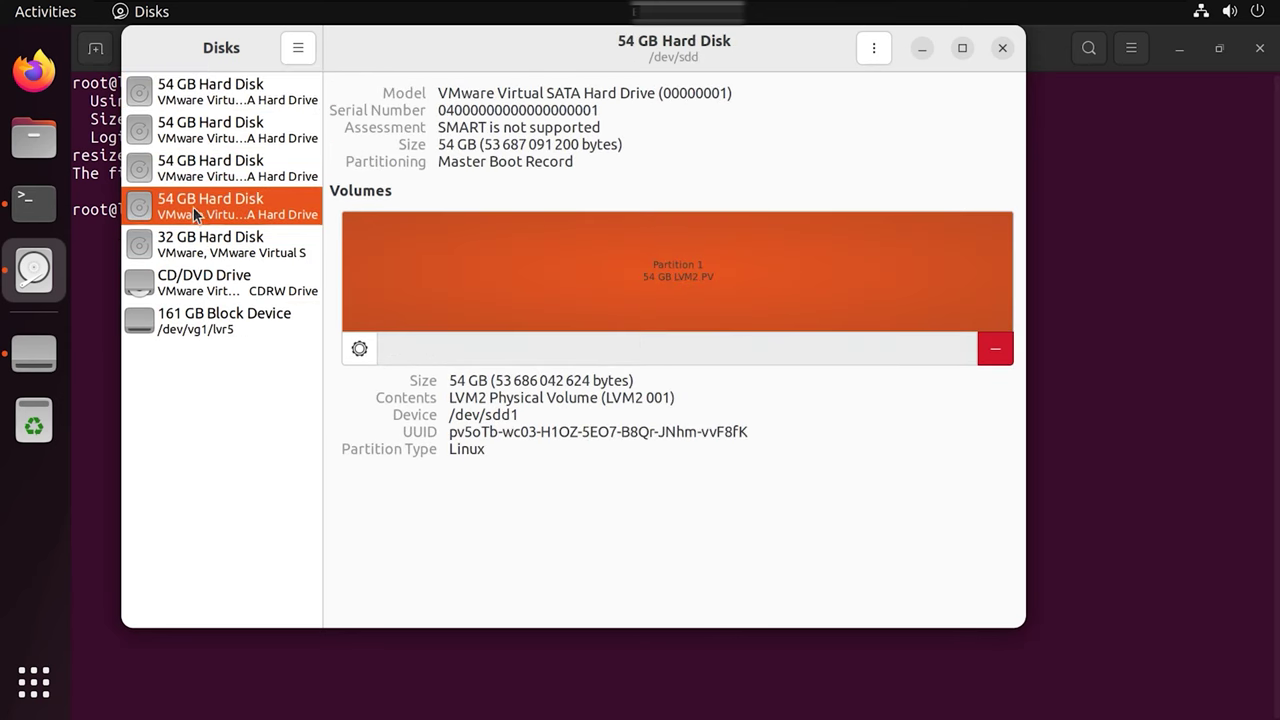
{"action": "left_click", "coordinate": [208, 324]}
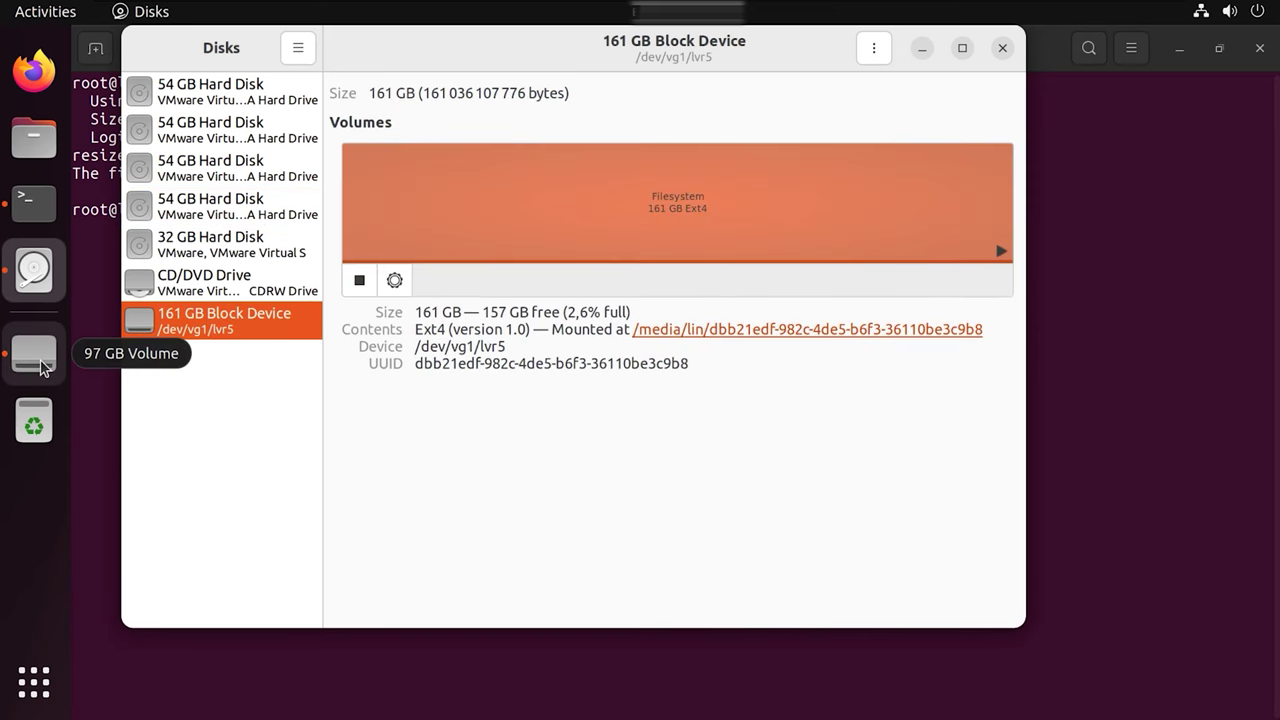
In Files, view the contents of the 161 GB Volume and its Car folder, and return to the volume.
{"action": "left_click", "coordinate": [34, 137]}
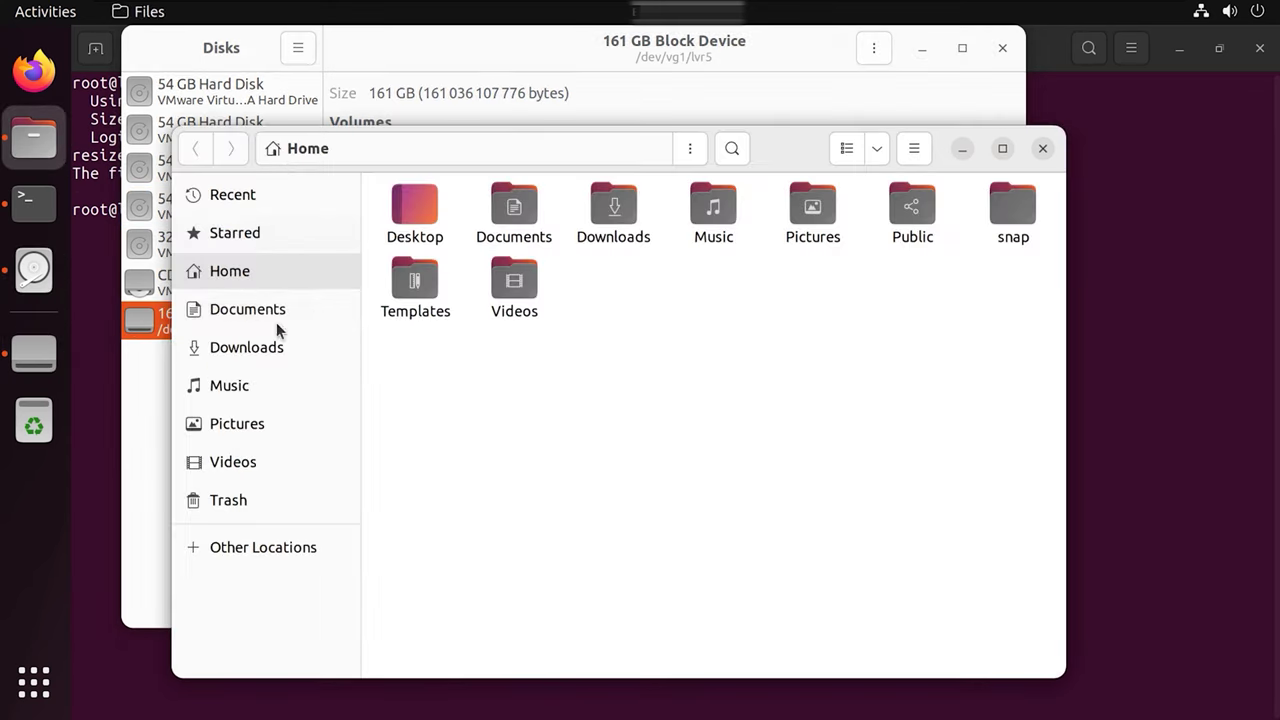
{"action": "left_click", "coordinate": [265, 547]}
{"action": "left_click", "coordinate": [461, 283]}
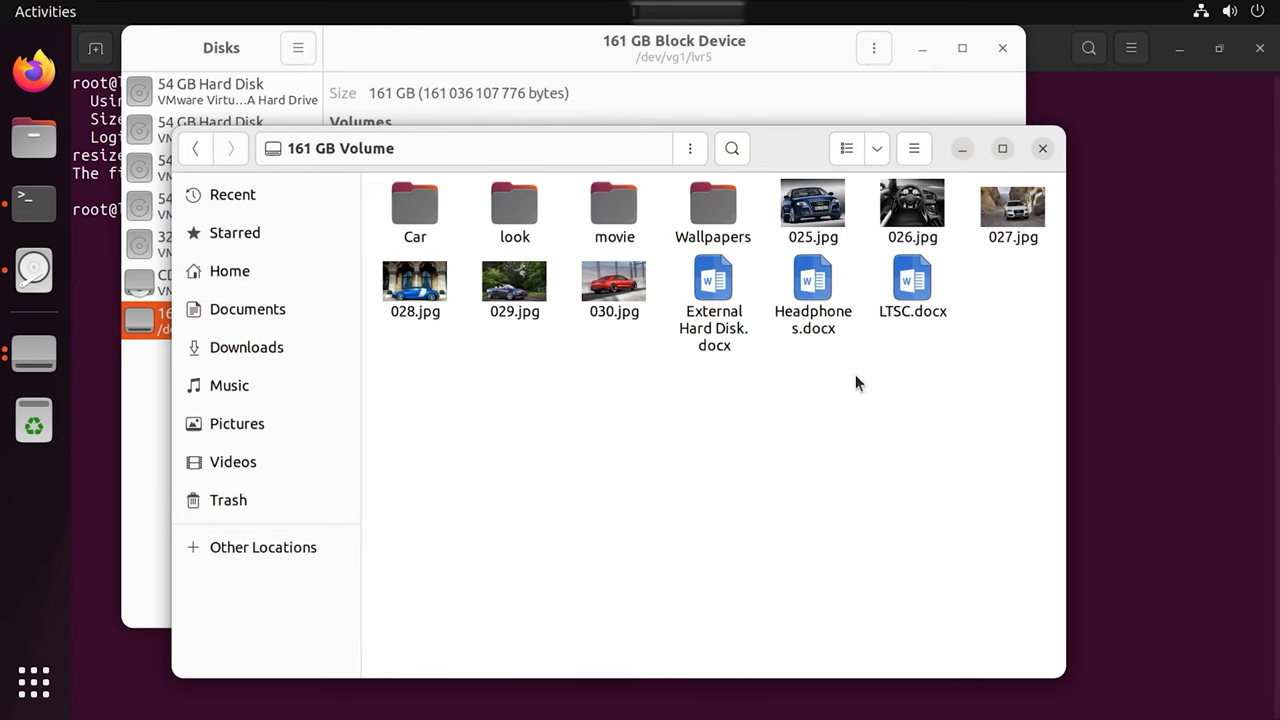
{"action": "double_click", "coordinate": [432, 228]}
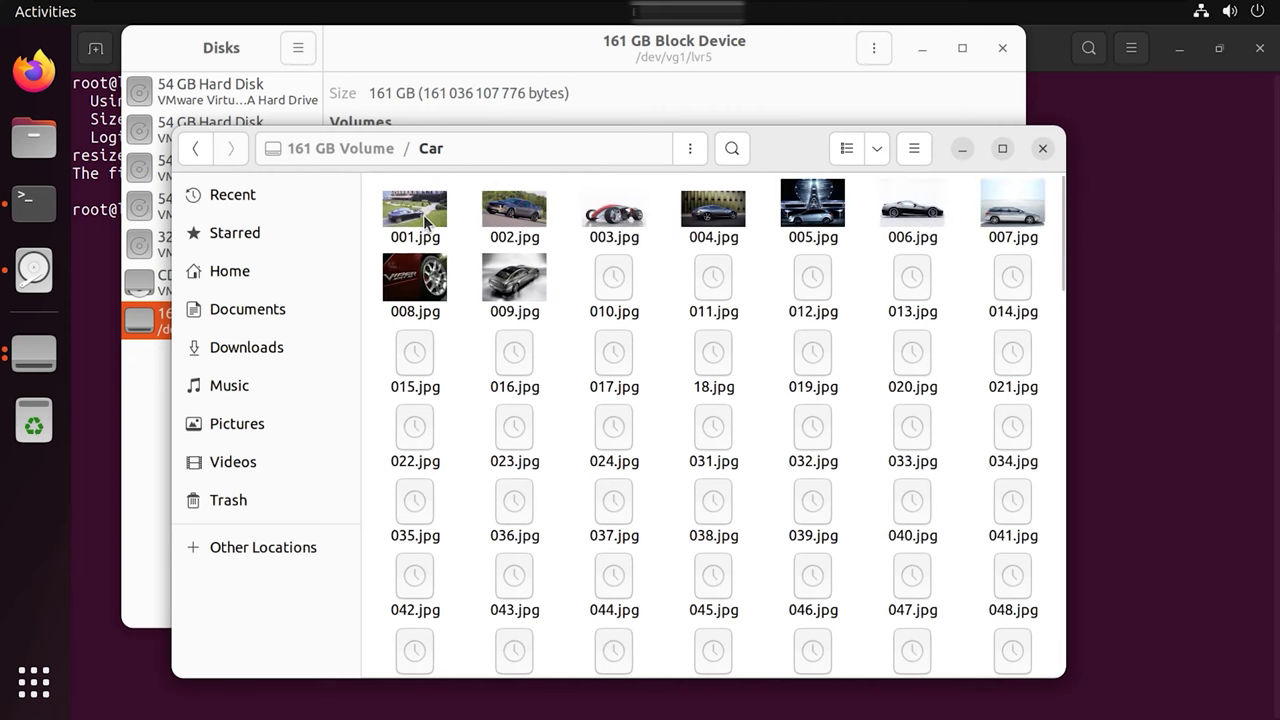
{"action": "left_click", "coordinate": [197, 150]}
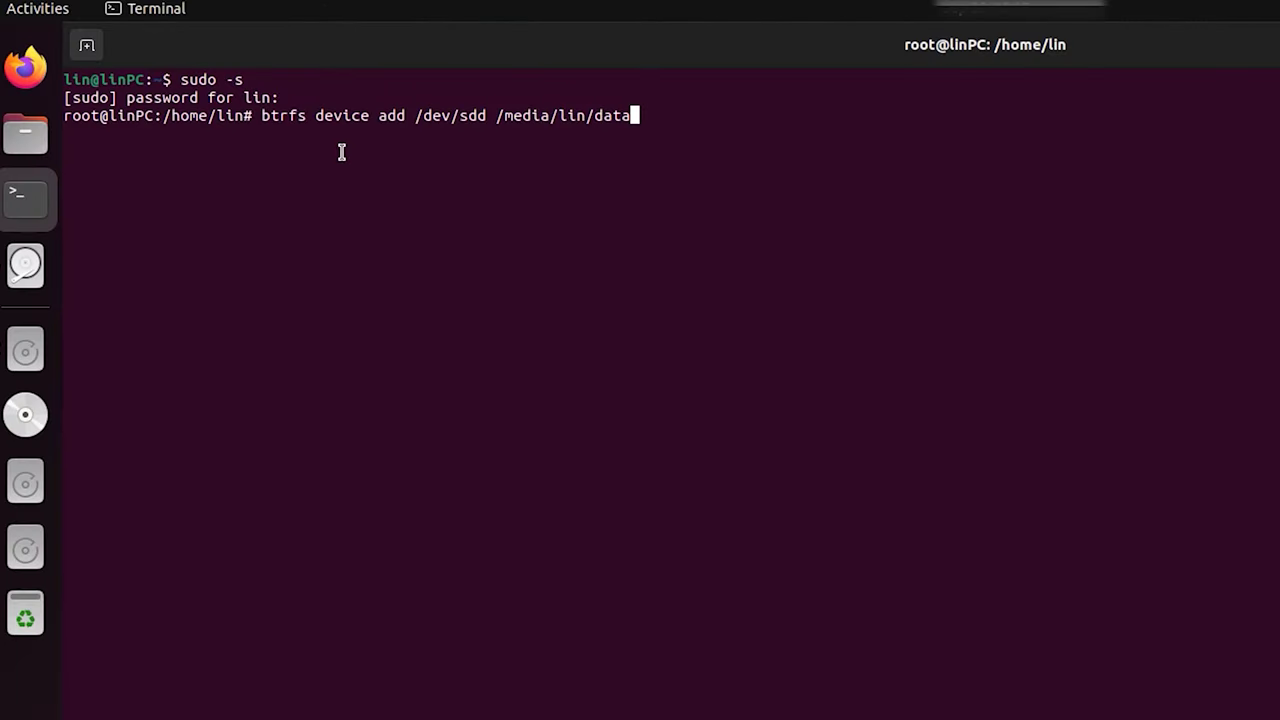
In the terminal, add the disk /dev/sdd to the Btrfs file system mounted at /media/lin/data.
{"action": "left_click_drag", "start_coordinate": [407, 115], "coordinate": [262, 115]}
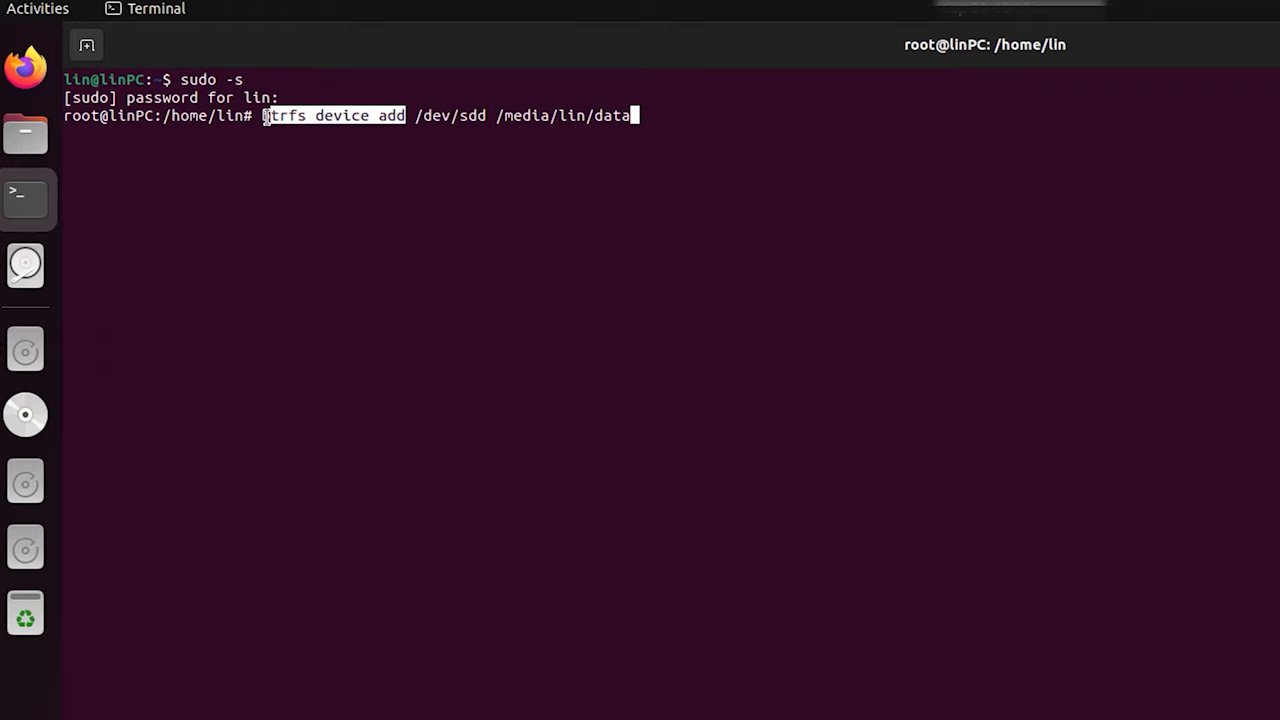
{"action": "left_click_drag", "start_coordinate": [415, 115], "coordinate": [487, 115]}
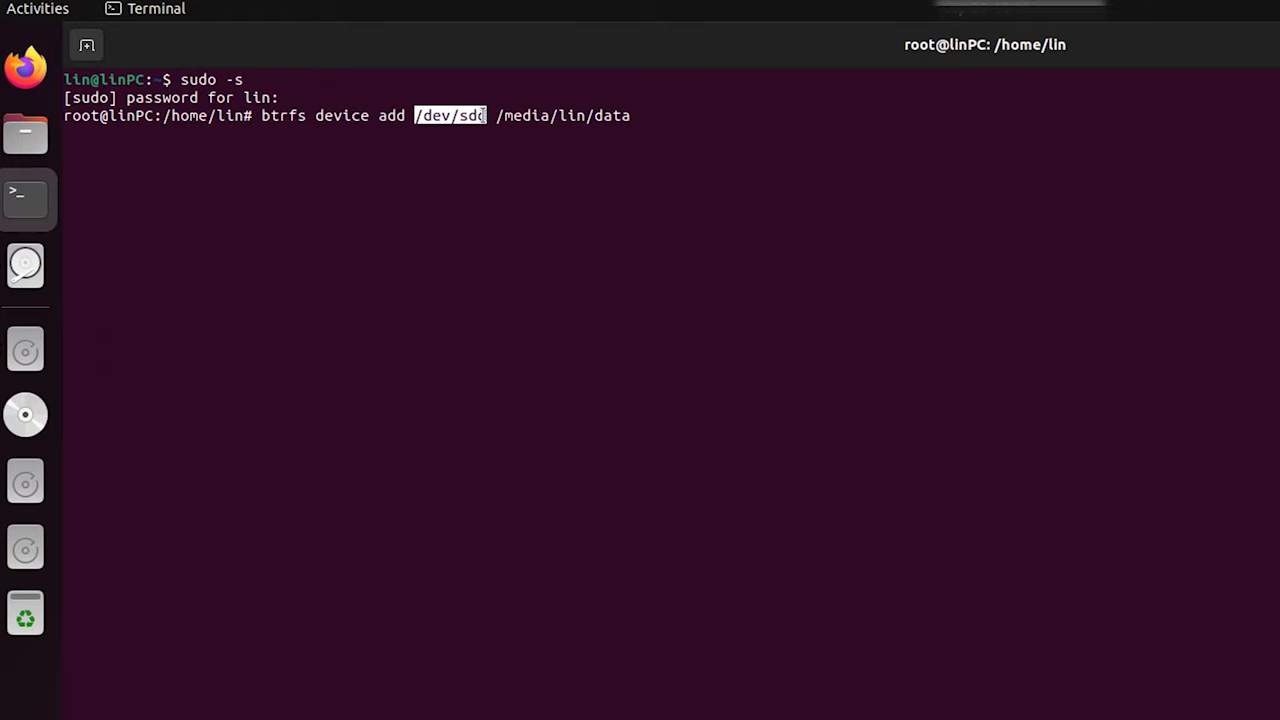
{"action": "left_click", "coordinate": [634, 115]}
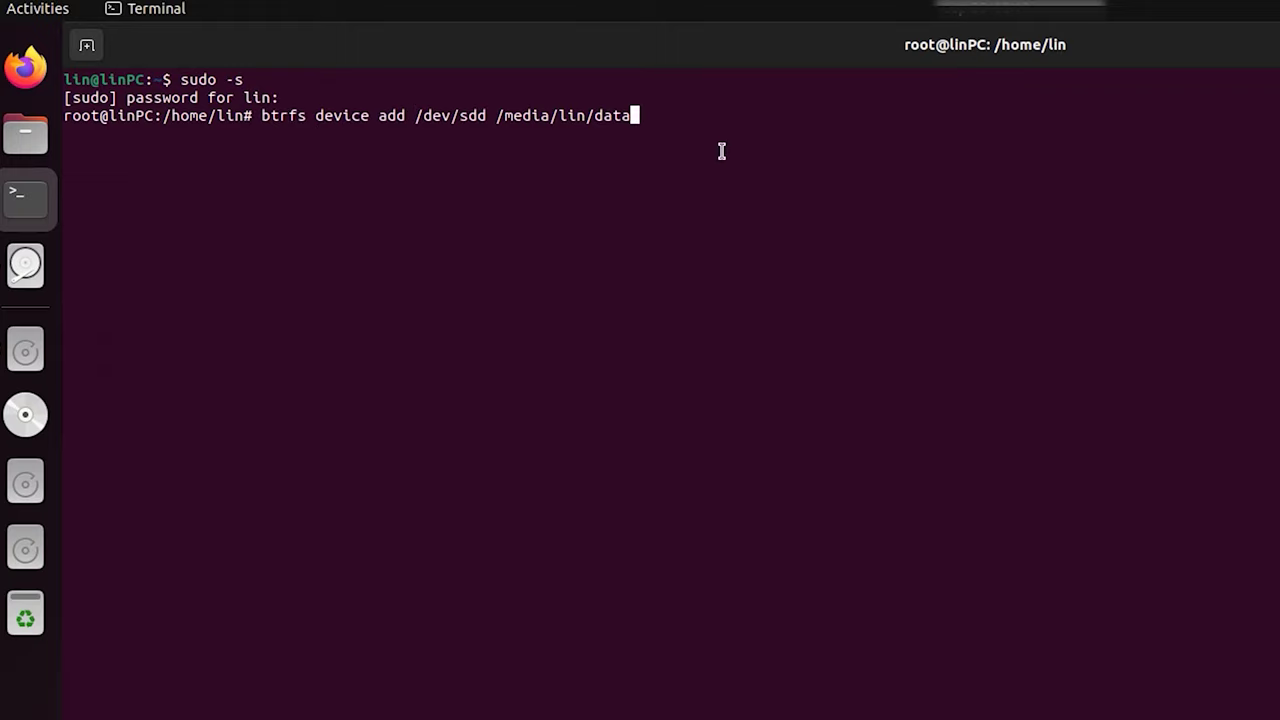
{"action": "key", "text": "Return"}
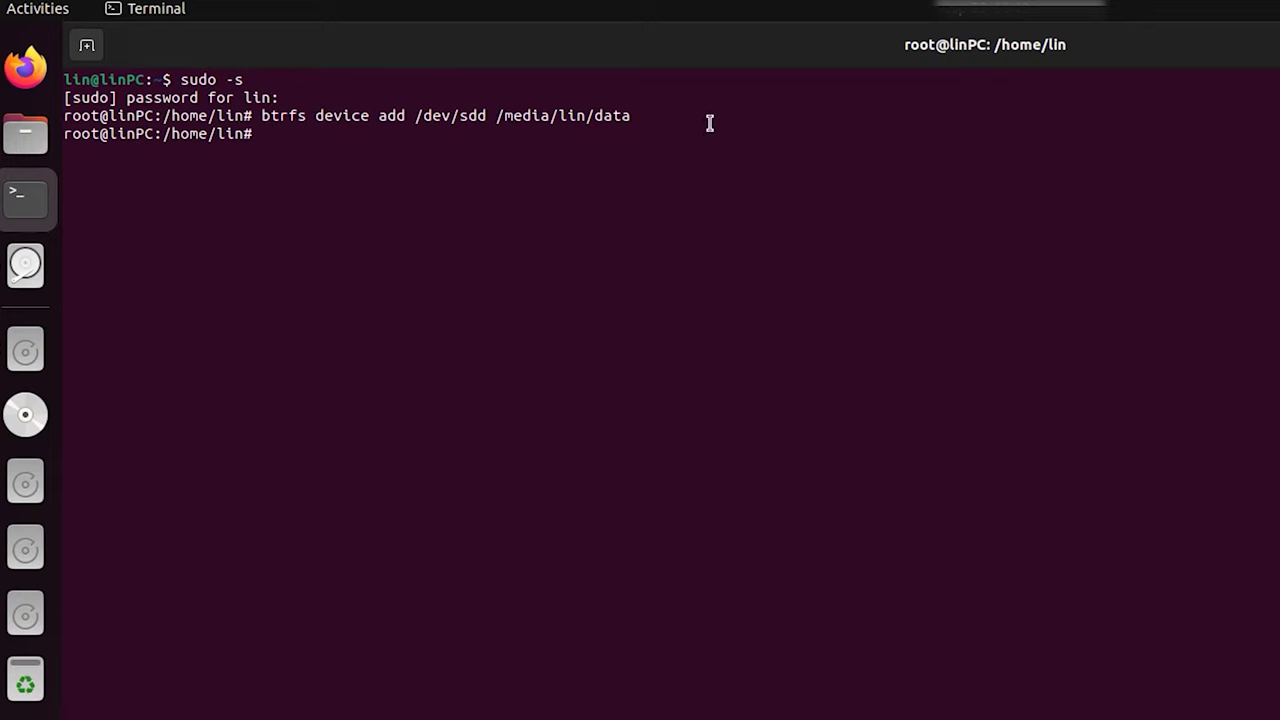
Start a full Btrfs balance of /media/lin/data without filters.
{"action": "type", "text": "btrfs balance start /media/lin/data"}
{"action": "key", "text": "End"}
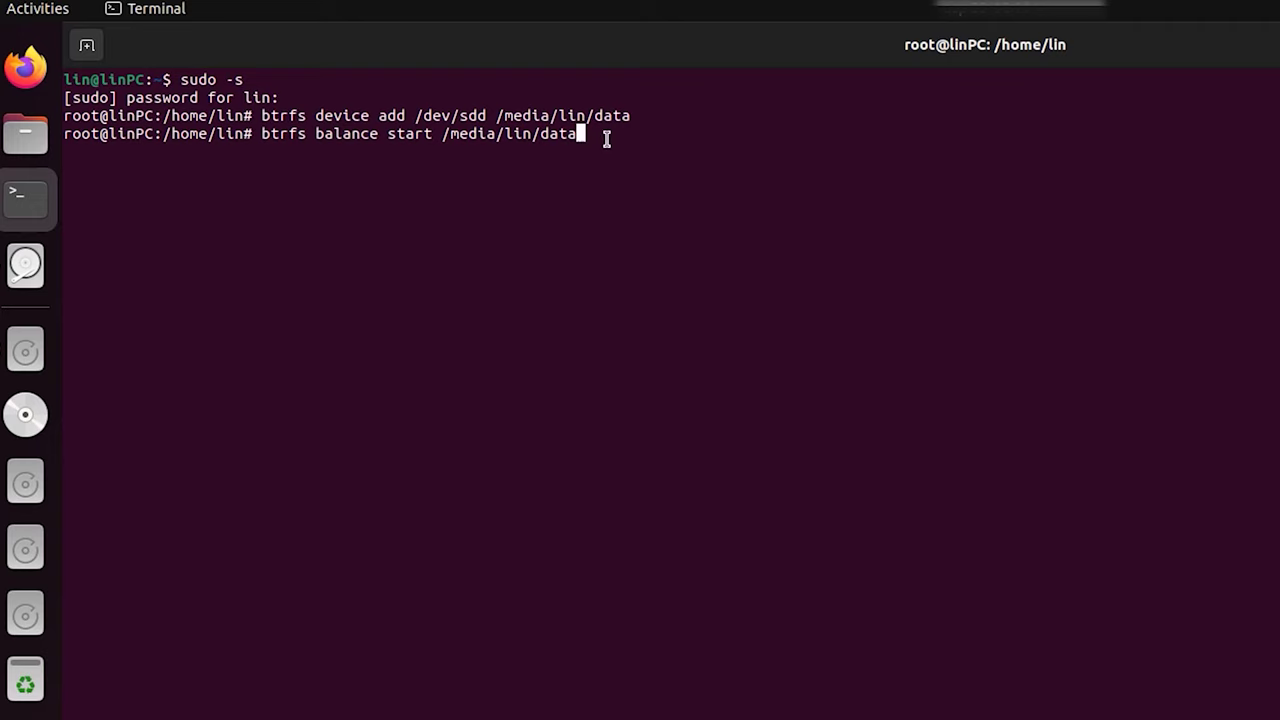
{"action": "key", "text": "Return"}
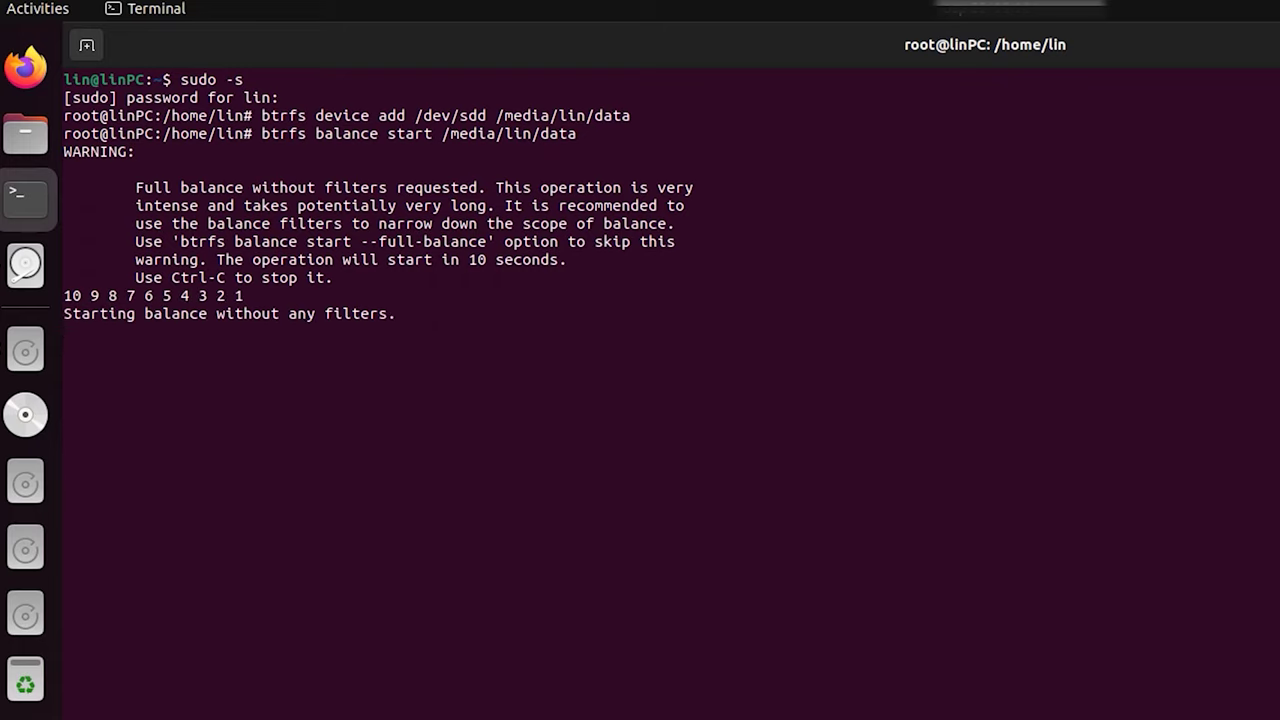
In Files, view the data volumes and their available space under Other Locations.
{"action": "left_click", "coordinate": [27, 136]}
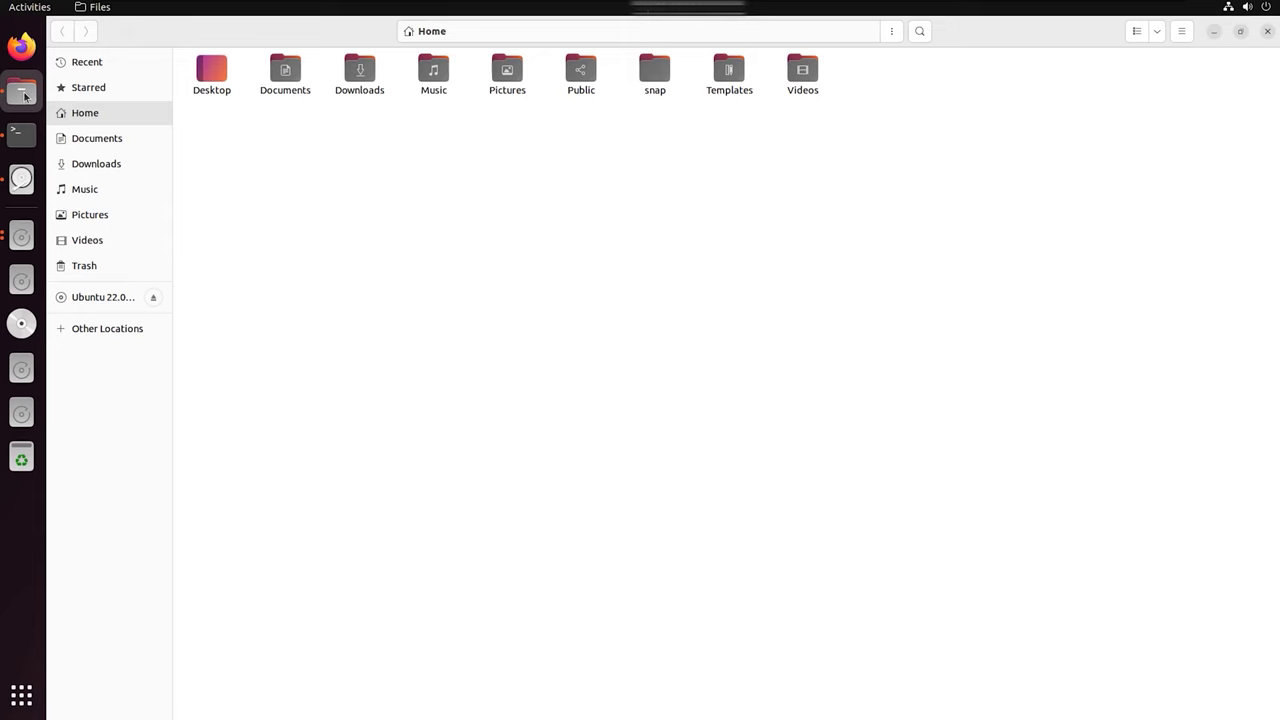
{"action": "left_click", "coordinate": [112, 329]}
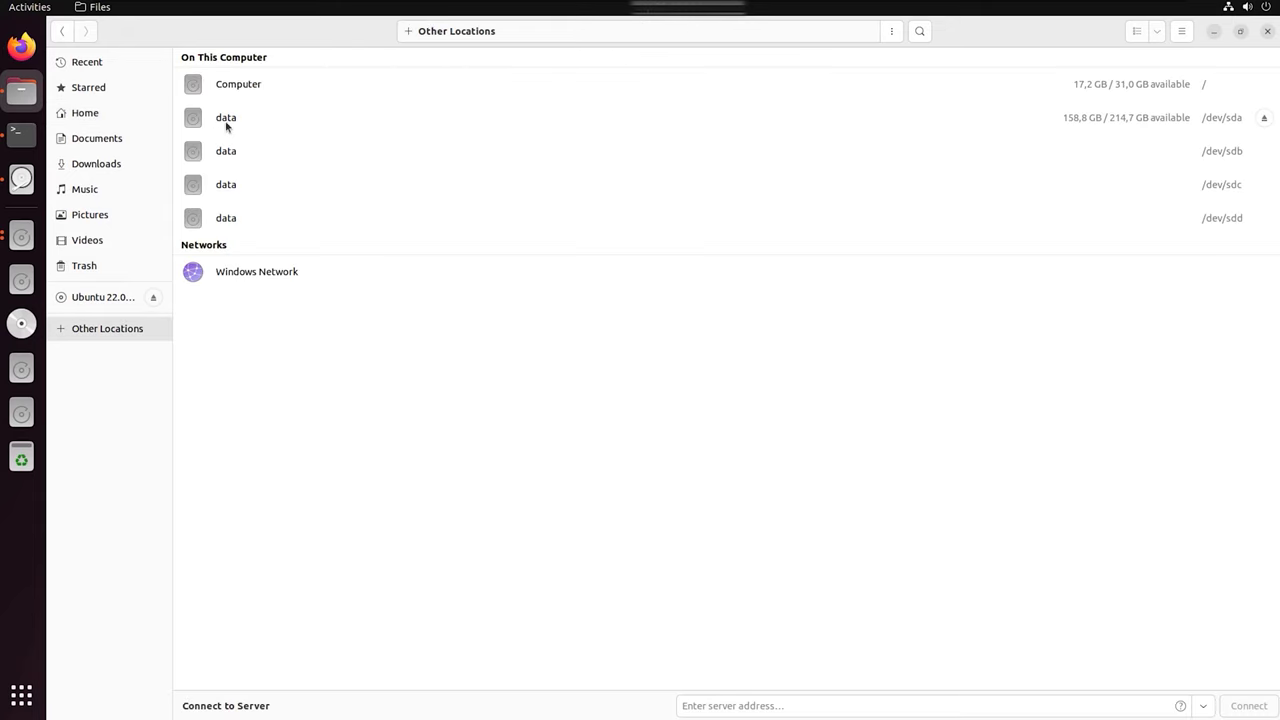